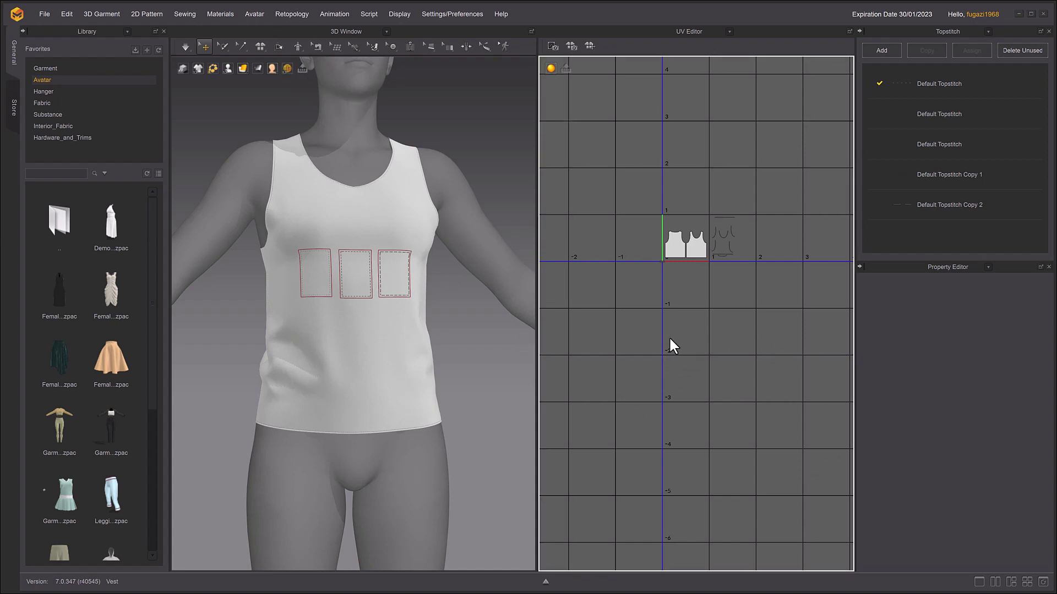
# Step: Pan, orbit and zoom the views to inspect all three front pockets of the vest
pyautogui.scroll(-4, 703, 366)
pyautogui.scroll(8, 704, 365)
pyautogui.moveTo(675, 381); pyautogui.dragTo(572, 416, button='middle')
pyautogui.scroll(-1, 331, 288)
pyautogui.scroll(6, 339, 303)
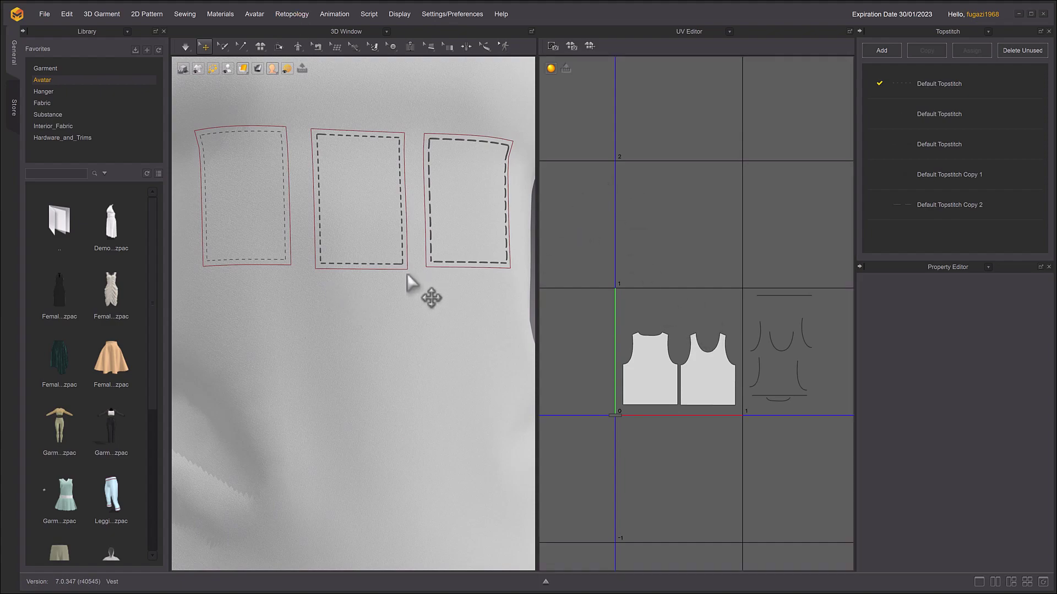
pyautogui.scroll(-2, 377, 345)
pyautogui.moveTo(378, 344); pyautogui.dragTo(500, 510, button='middle')
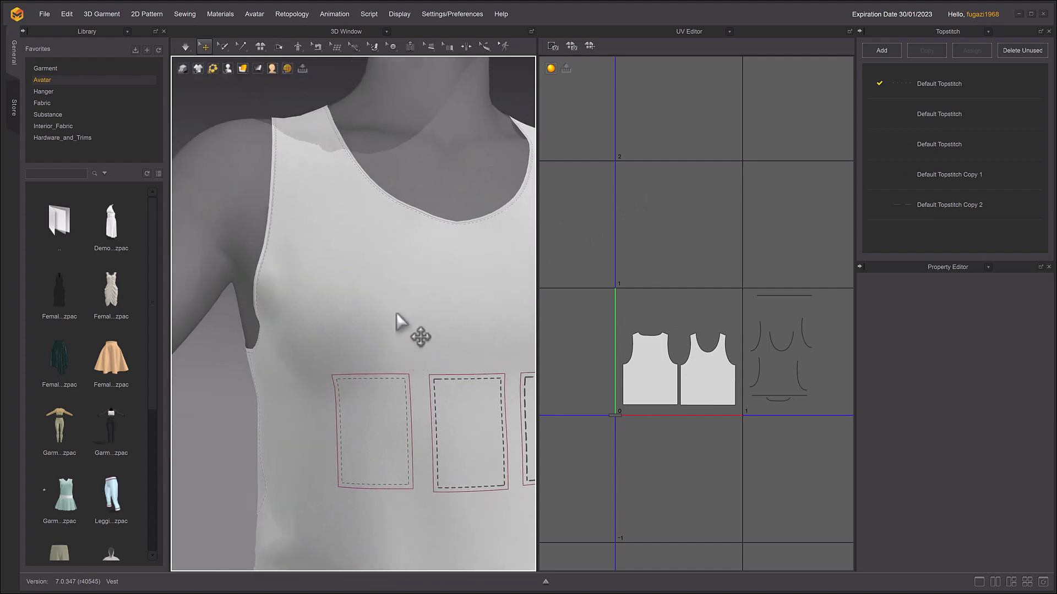
pyautogui.moveTo(402, 330); pyautogui.dragTo(413, 293, button='right')
pyautogui.scroll(1, 375, 315)
pyautogui.scroll(5, 375, 315)
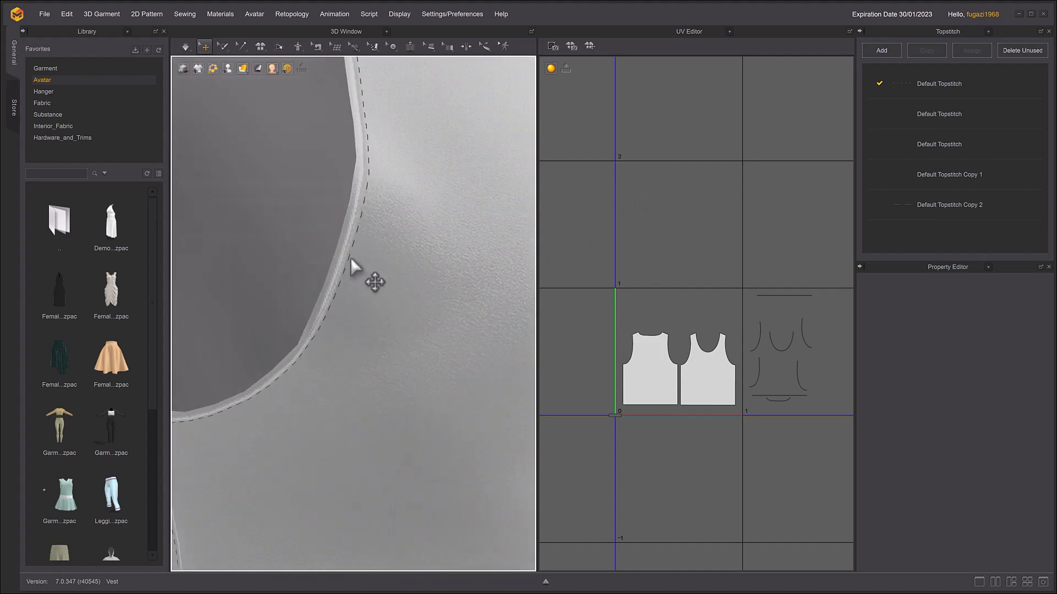
pyautogui.moveTo(436, 396); pyautogui.dragTo(303, 358, button='middle')
pyautogui.scroll(-3, 407, 378)
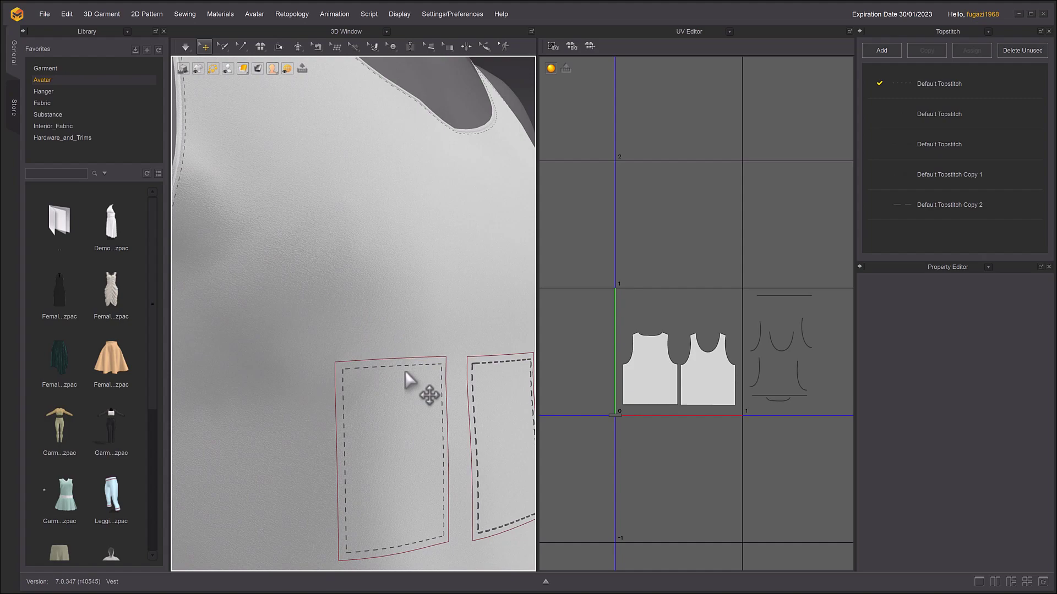
pyautogui.scroll(-2, 385, 386)
pyautogui.scroll(1, 330, 319)
pyautogui.moveTo(323, 303); pyautogui.dragTo(460, 325, button='middle')
pyautogui.scroll(-1, 459, 324)
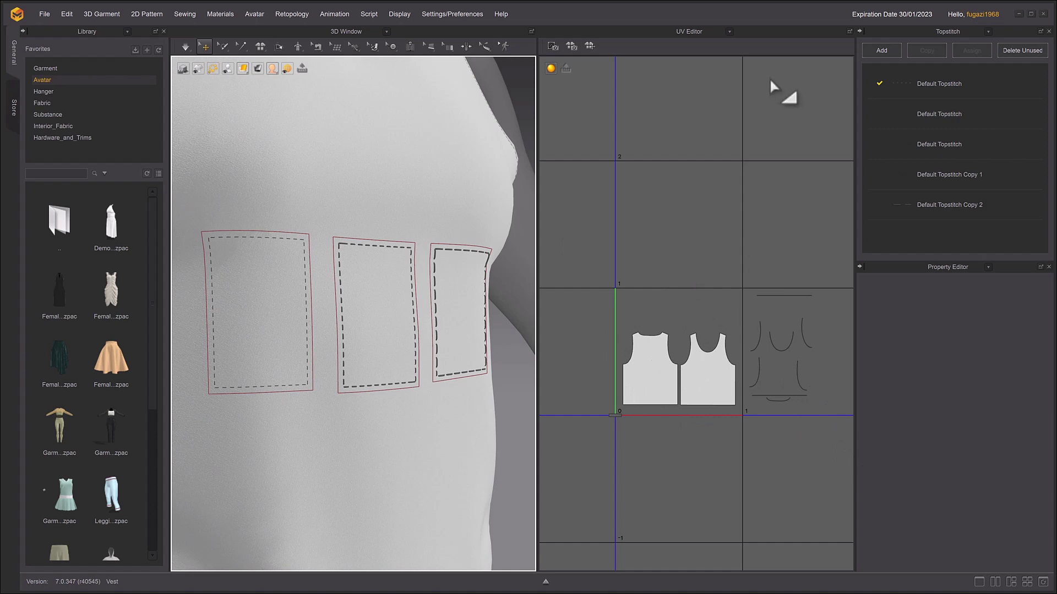
# Step: Switch the right pane to the 2D Pattern Window and select both vest pattern pieces
pyautogui.click(684, 32)
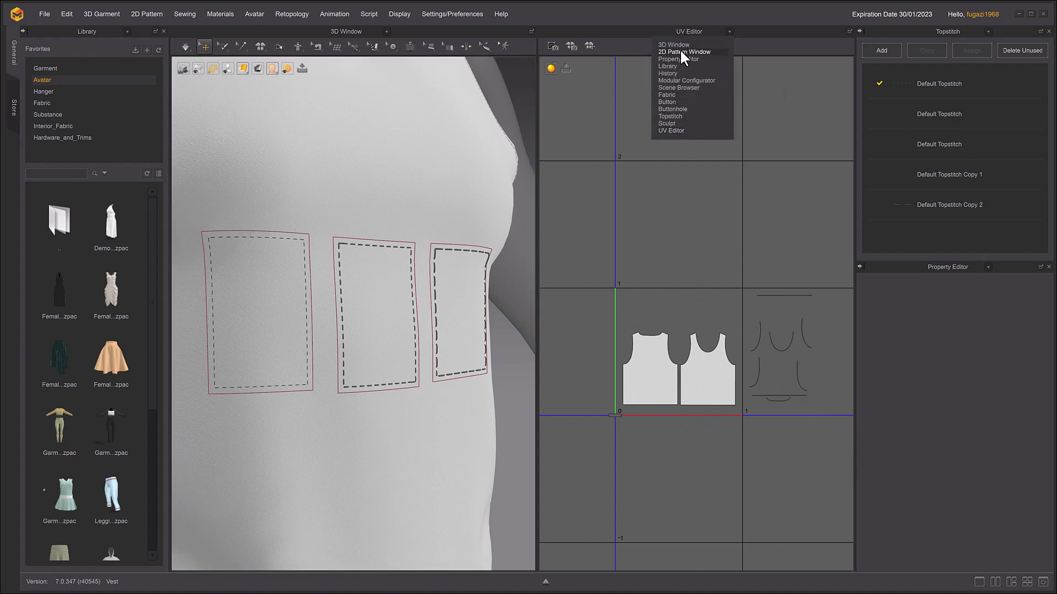
pyautogui.click(681, 51)
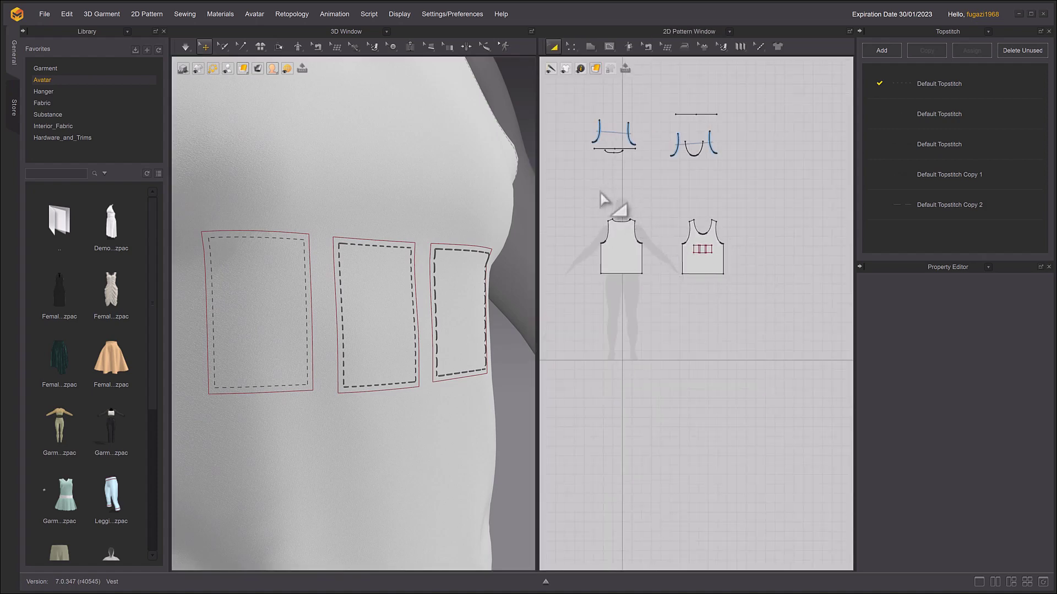
pyautogui.moveTo(600, 192); pyautogui.dragTo(754, 322)
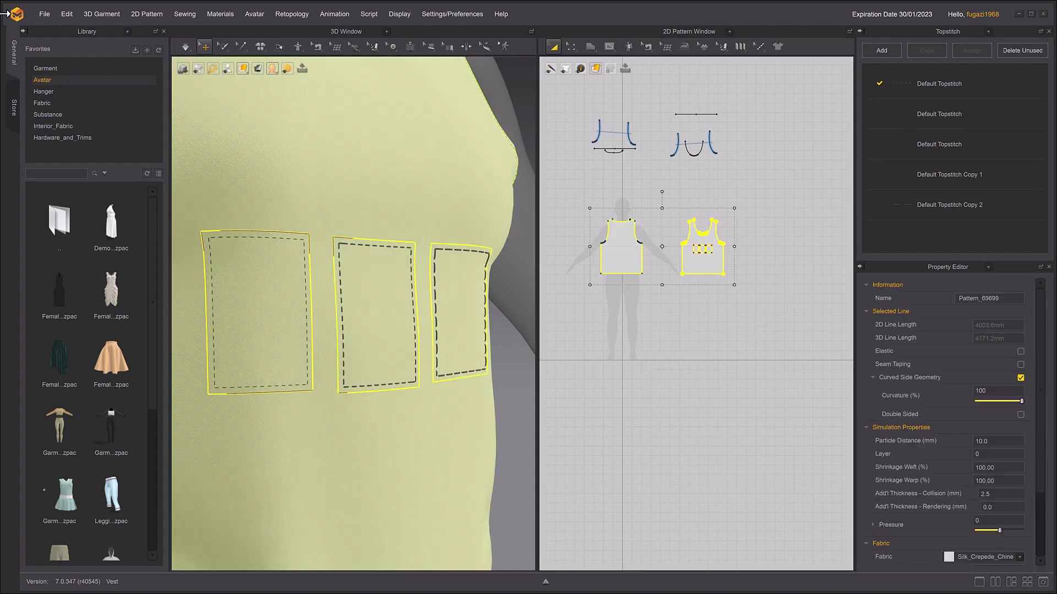
# Step: Export the vest as an OBJ, replacing the existing Vest.obj
pyautogui.click(48, 13)
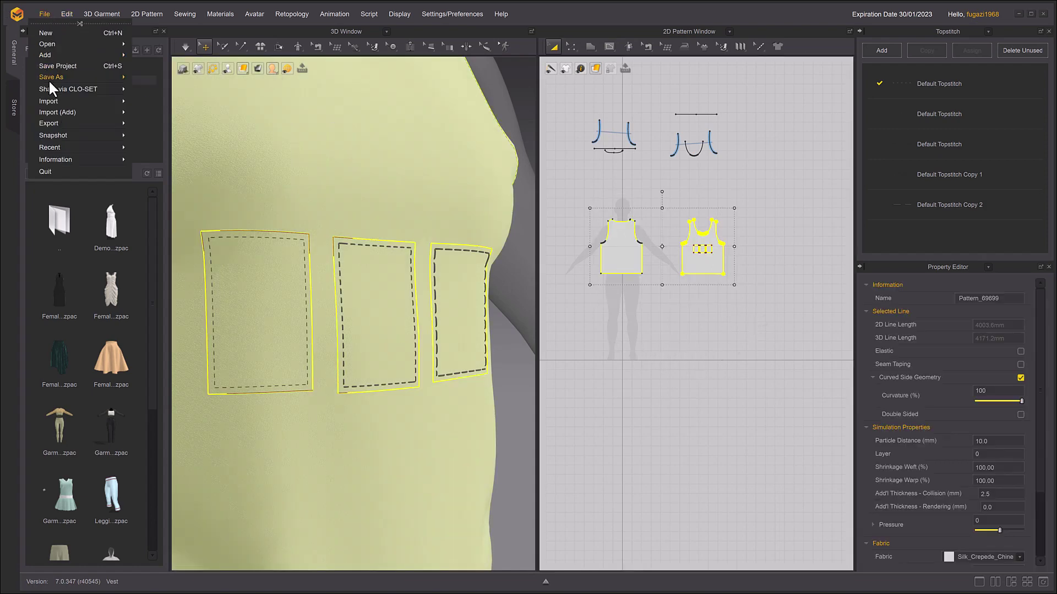
pyautogui.moveTo(69, 123)
pyautogui.click(163, 143)
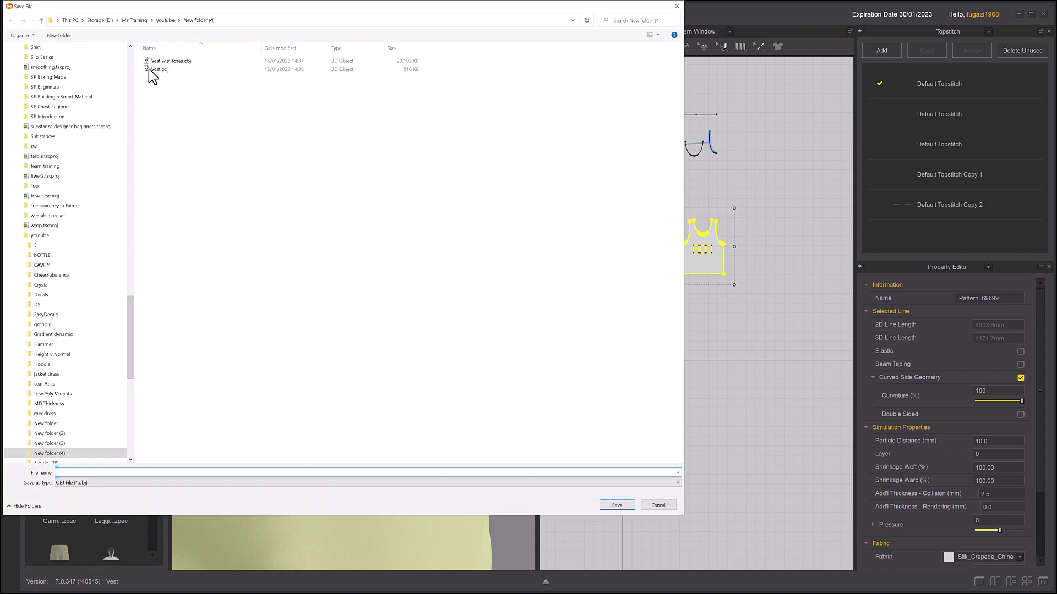
pyautogui.doubleClick(157, 69)
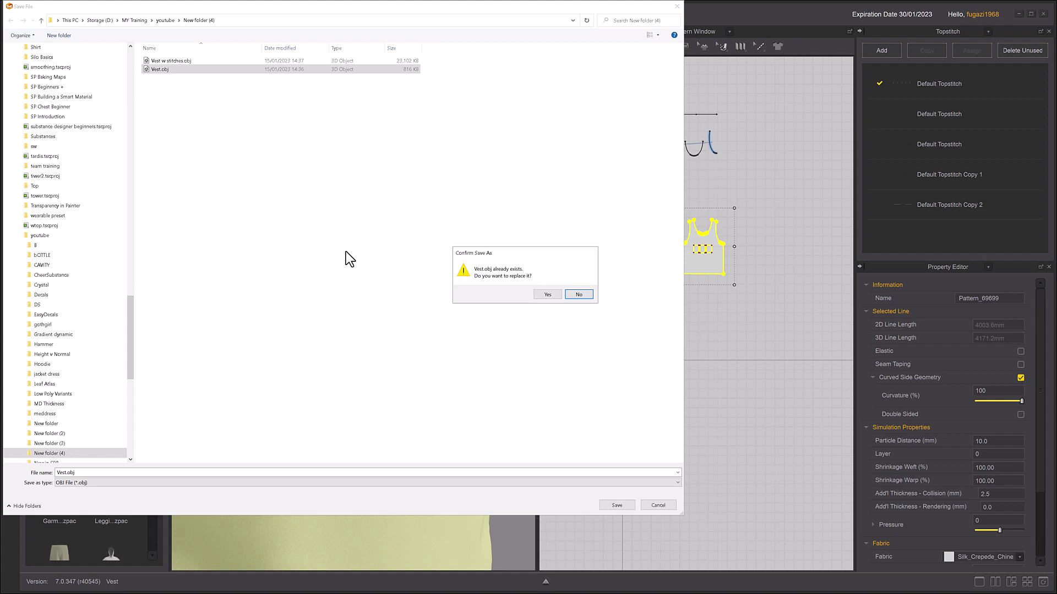
pyautogui.click(548, 294)
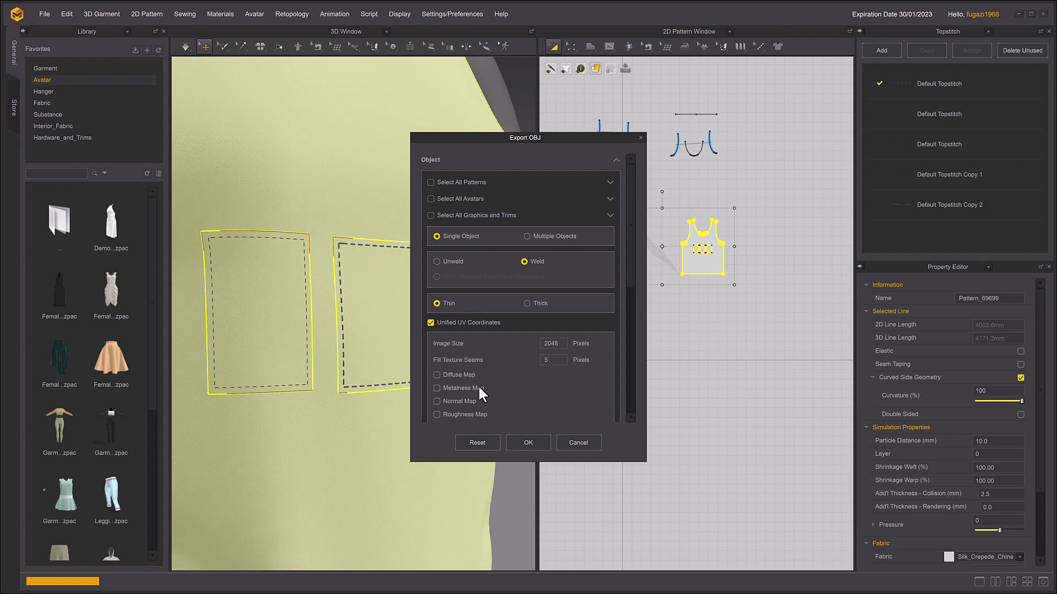
pyautogui.click(523, 441)
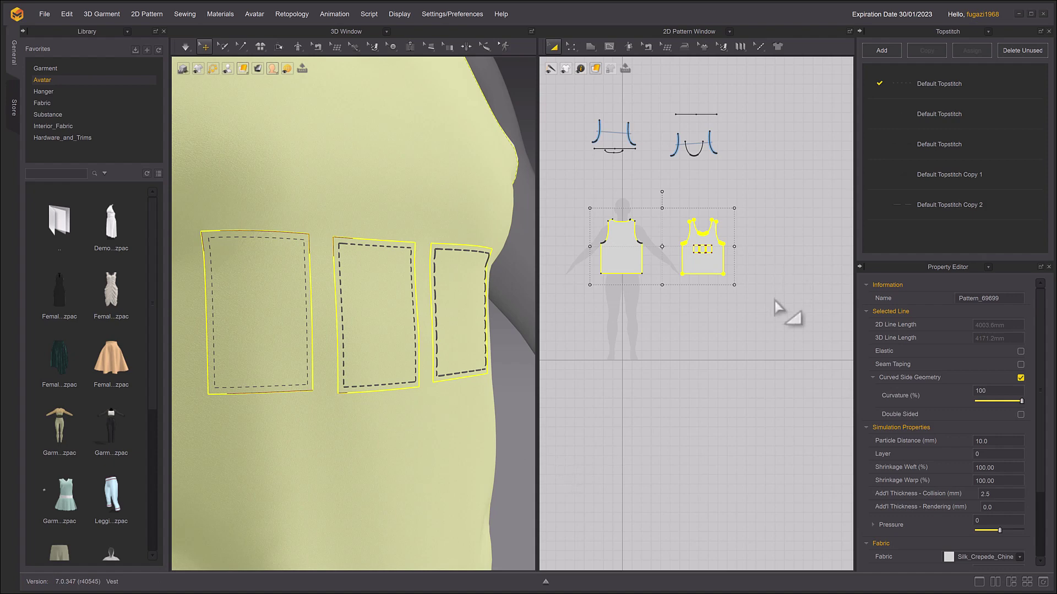
# Step: Export the selected vest as OBJ over Vest w stitches.obj, including all graphics and trims
pyautogui.click(44, 14)
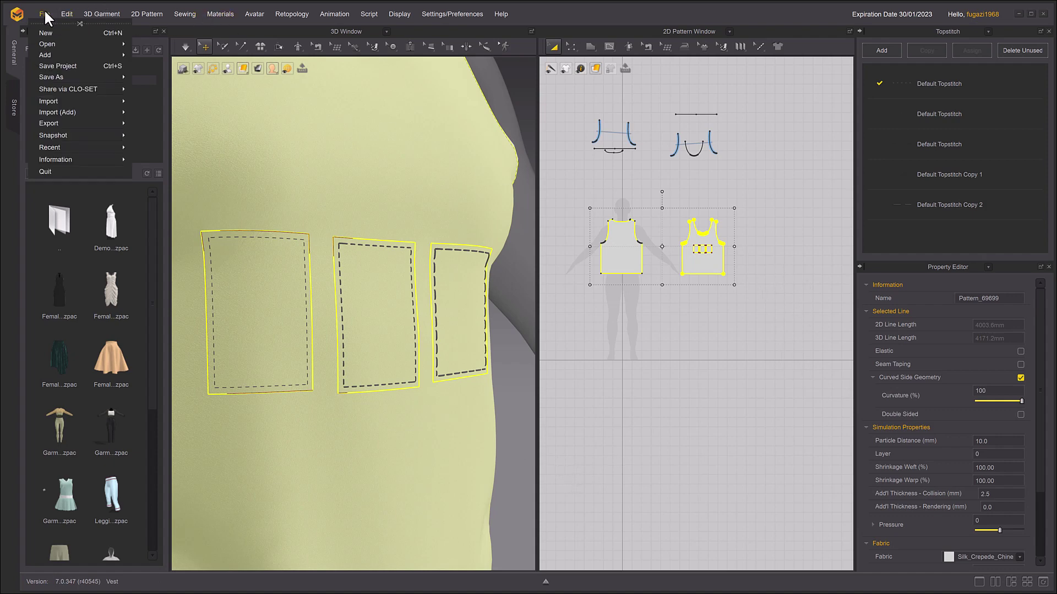
pyautogui.moveTo(67, 122)
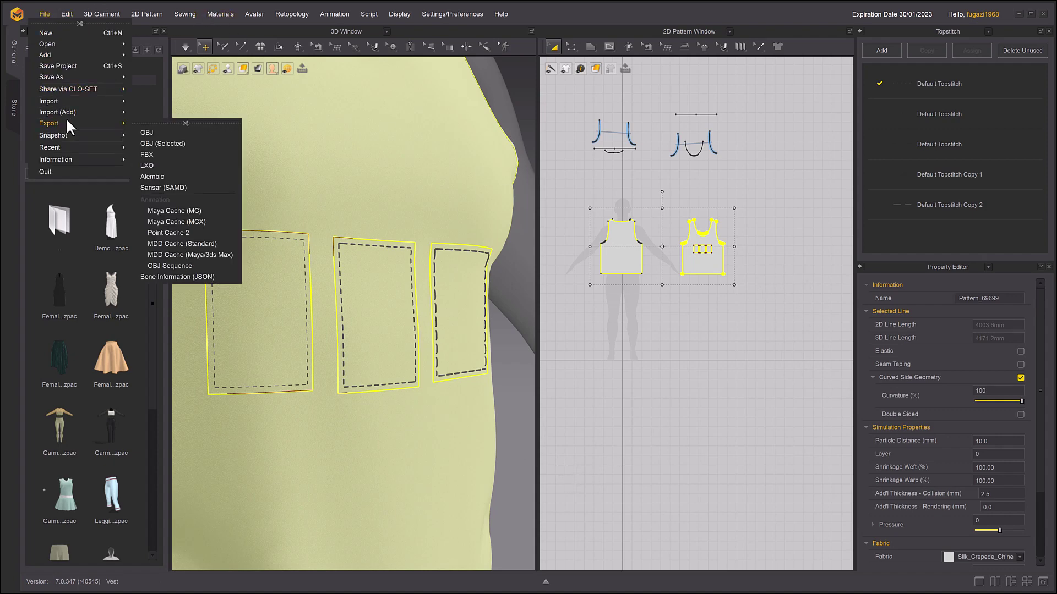
pyautogui.click(156, 142)
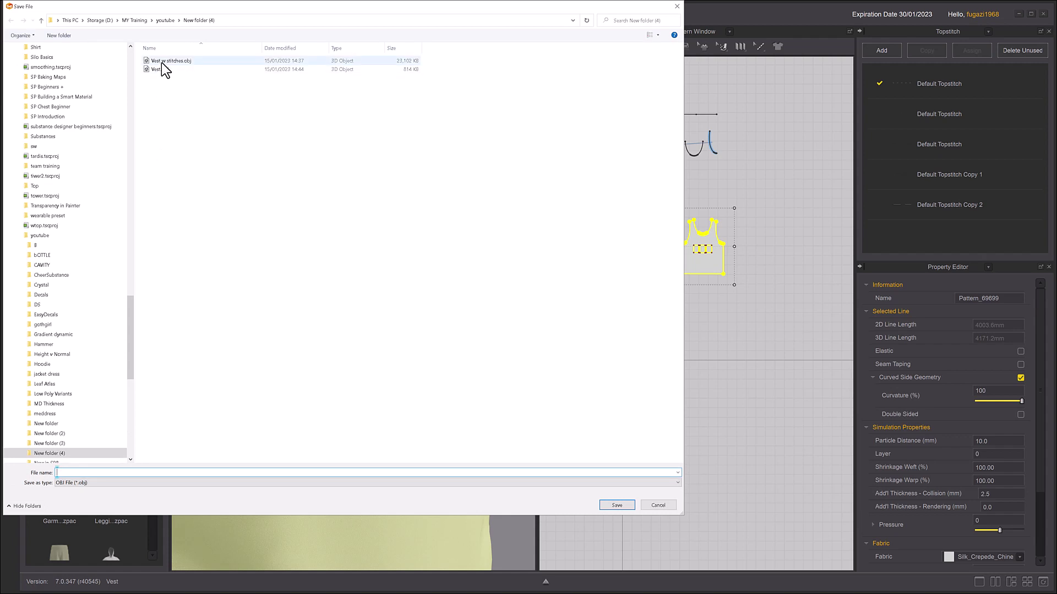
pyautogui.doubleClick(160, 62)
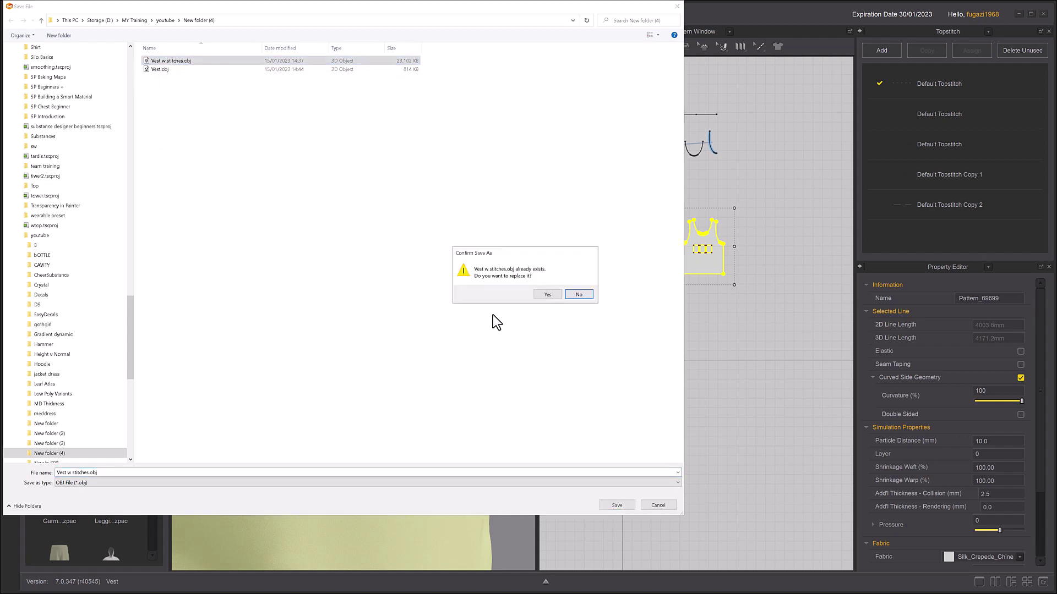
pyautogui.click(548, 295)
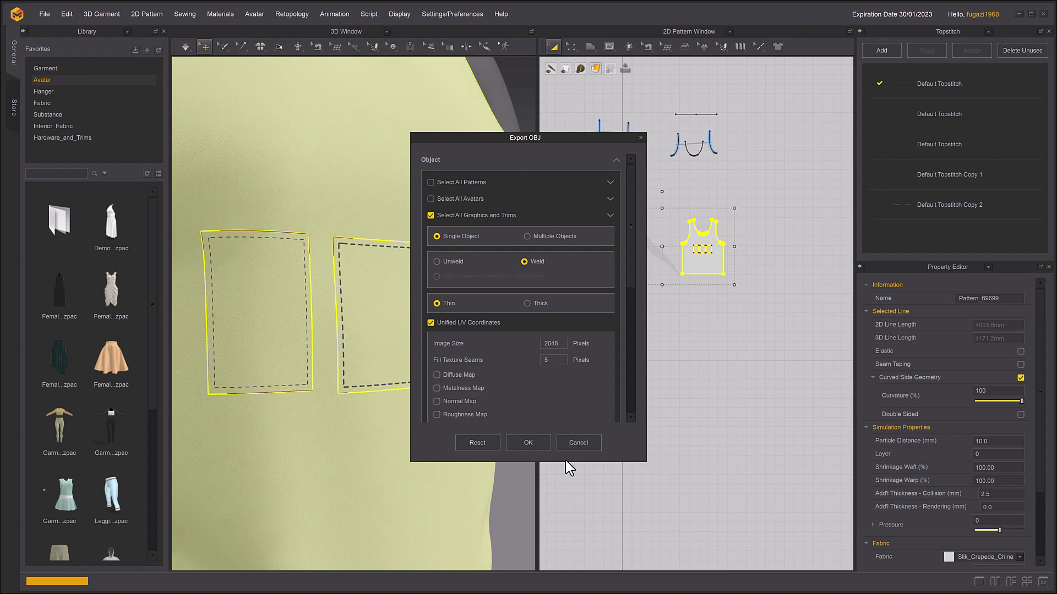
pyautogui.click(528, 442)
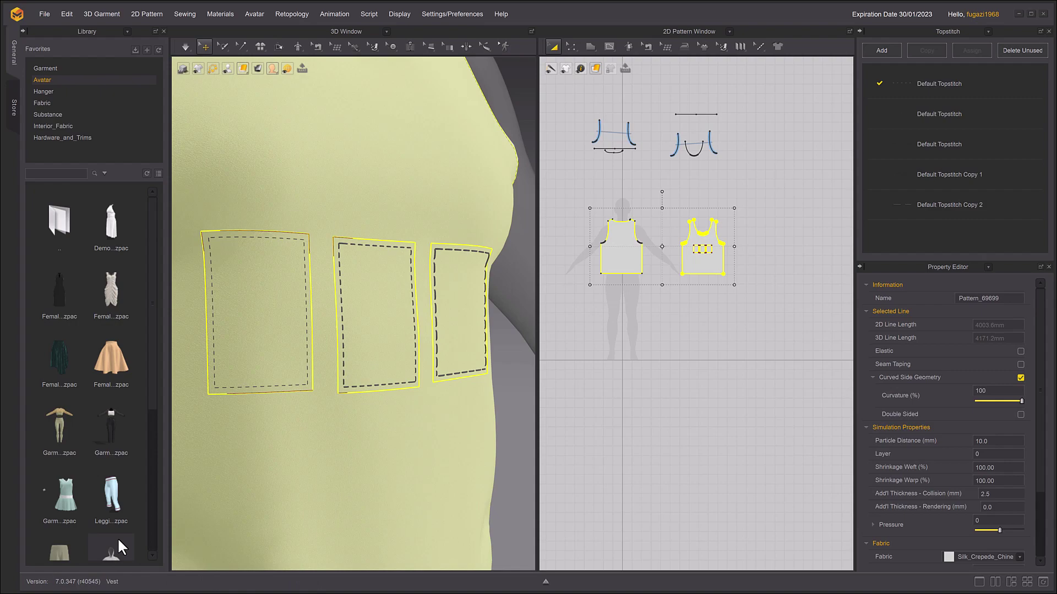
# Step: In Substance 3D Painter, create a new project from Vest.obj at 4096 document resolution
pyautogui.press('super')
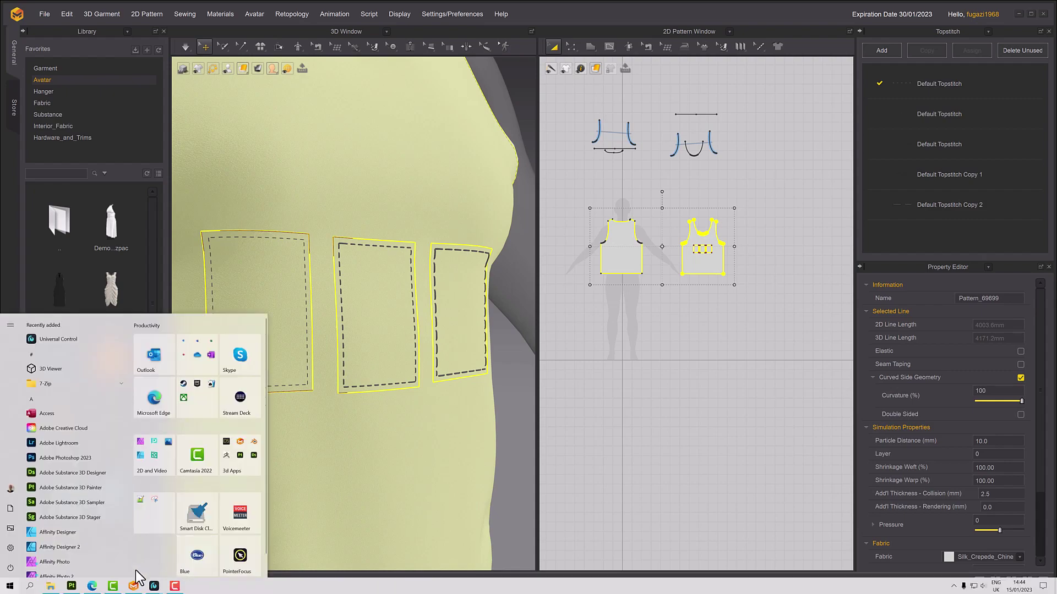
pyautogui.click(81, 586)
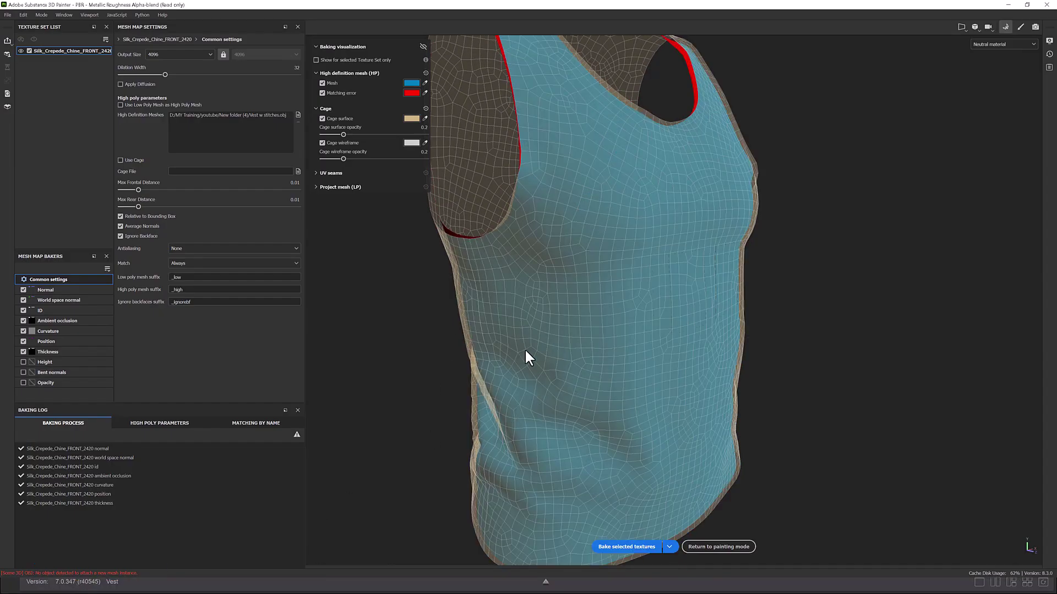
pyautogui.click(7, 15)
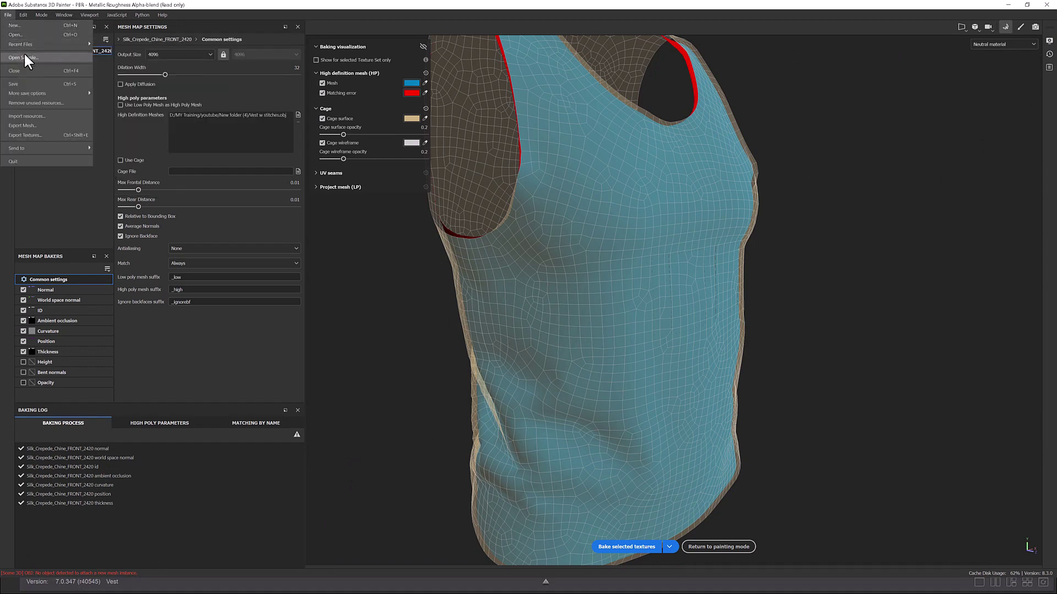
pyautogui.click(24, 25)
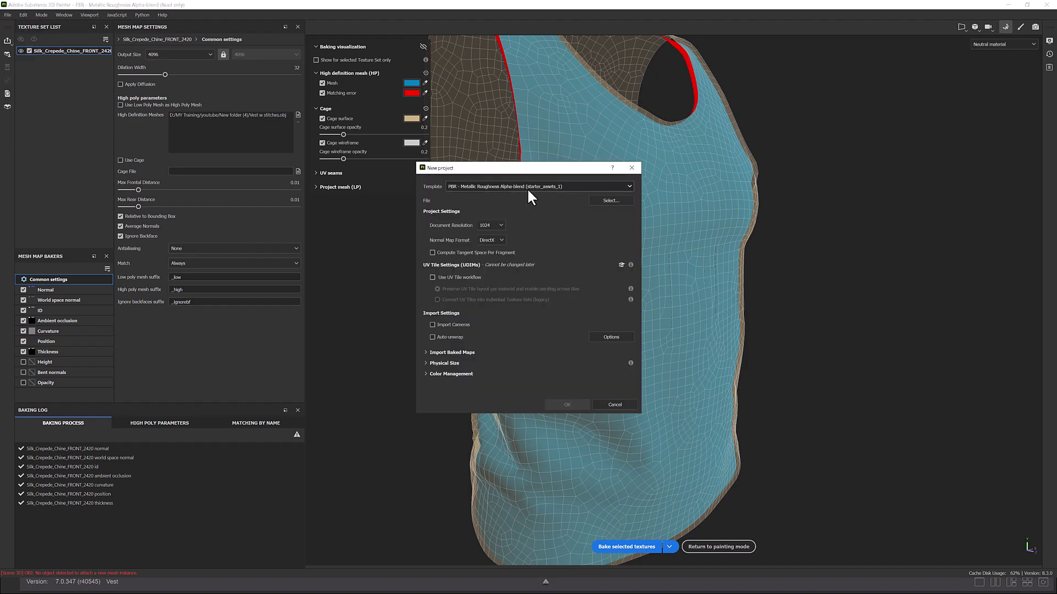
pyautogui.click(615, 201)
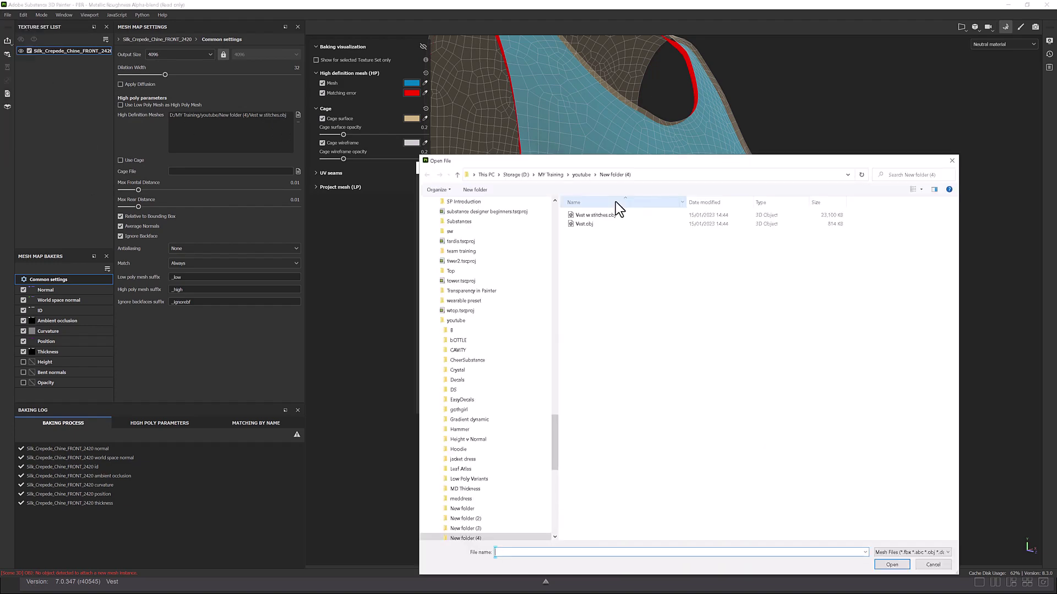
pyautogui.doubleClick(590, 220)
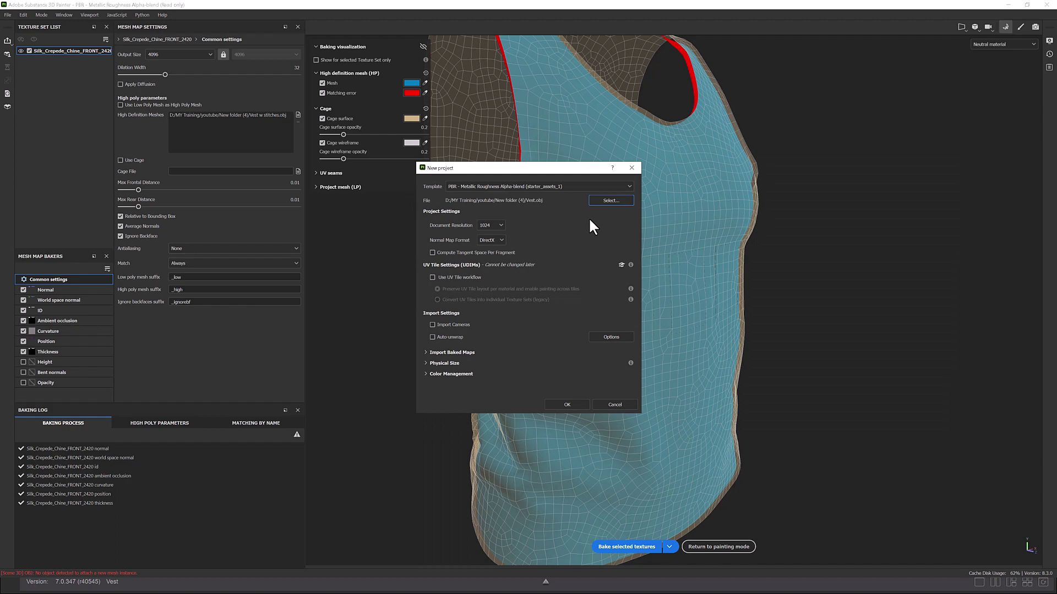
pyautogui.click(500, 225)
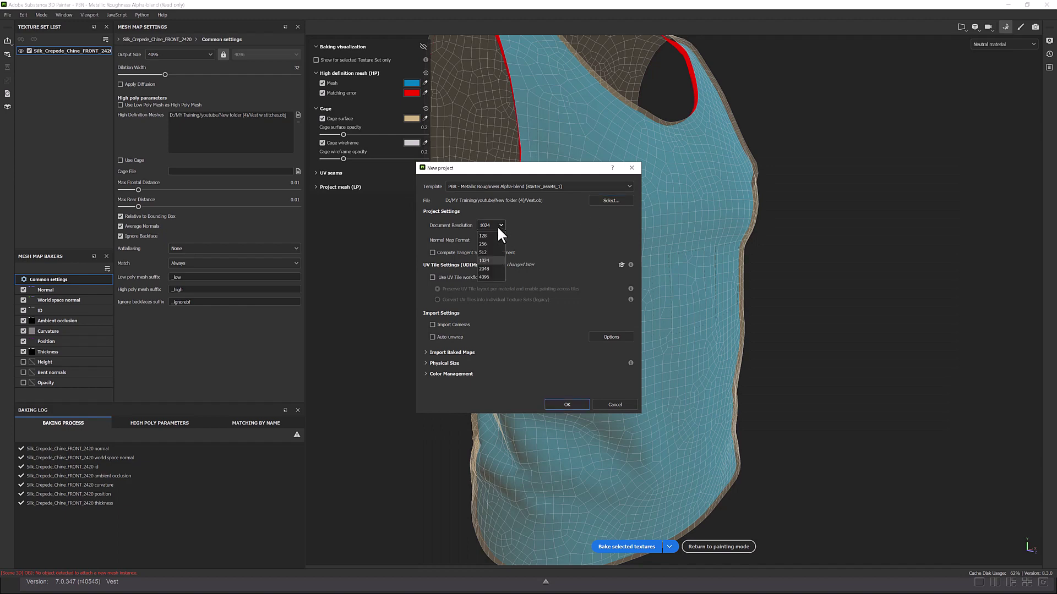
pyautogui.click(491, 276)
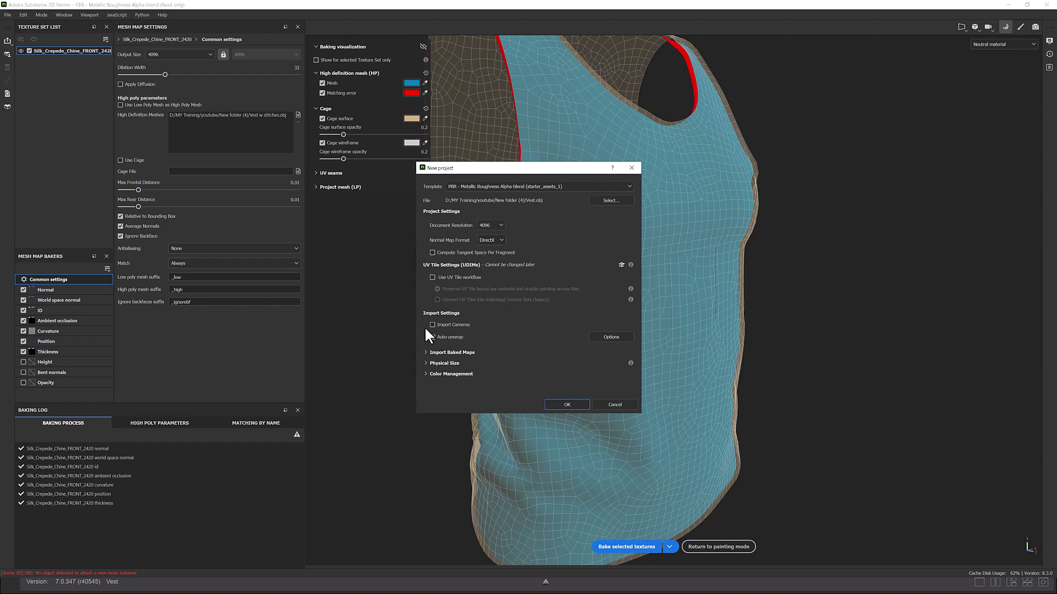
pyautogui.click(564, 403)
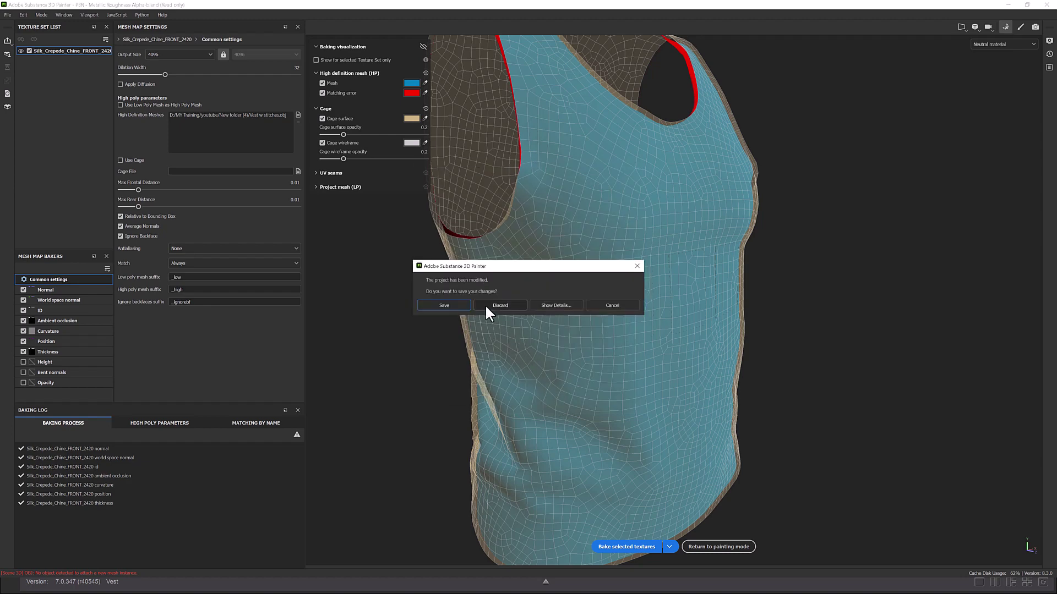
# Step: Discard the previous project's changes and orbit the plain white vest into view
pyautogui.click(488, 306)
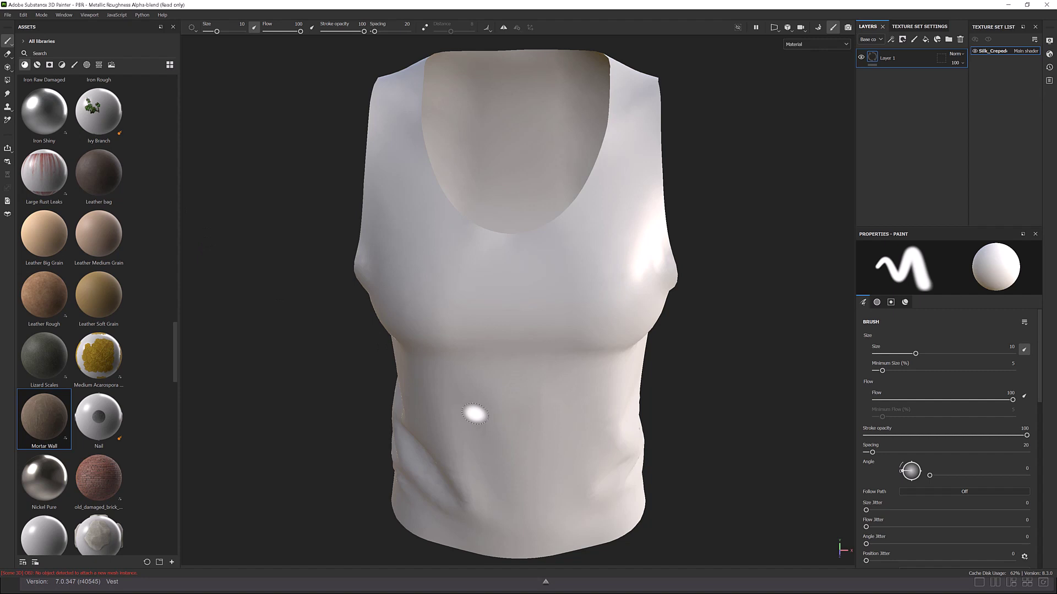
pyautogui.moveTo(514, 435)
pyautogui.keyDown('alt'); pyautogui.mouseDown()
pyautogui.moveTo(530, 389)
pyautogui.moveTo(573, 380)
pyautogui.moveTo(611, 310)
pyautogui.moveTo(572, 329)
pyautogui.mouseUp(); pyautogui.keyUp('alt')
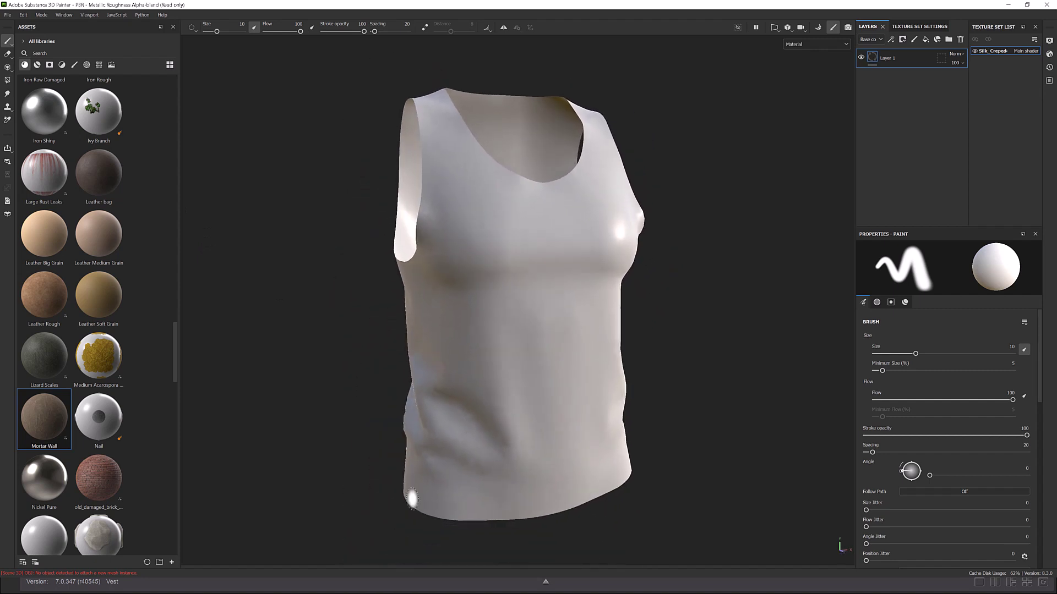
pyautogui.keyDown('alt'); pyautogui.moveTo(468, 363); pyautogui.dragTo(450, 388, button='middle'); pyautogui.keyUp('alt')
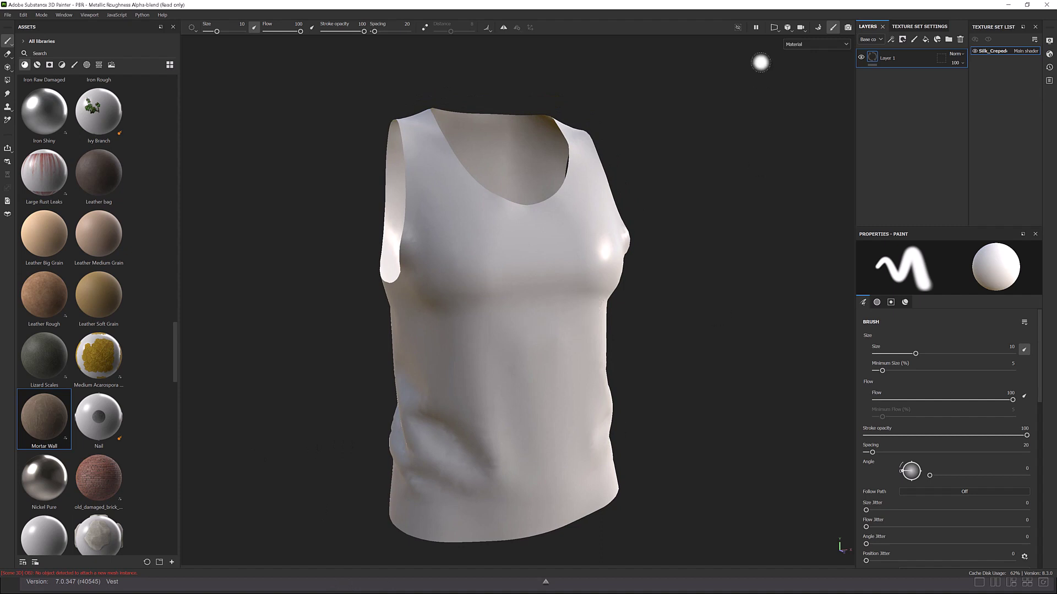
# Step: Enter Baking mode and load Vest w stitches.obj as the high definition mesh
pyautogui.click(819, 29)
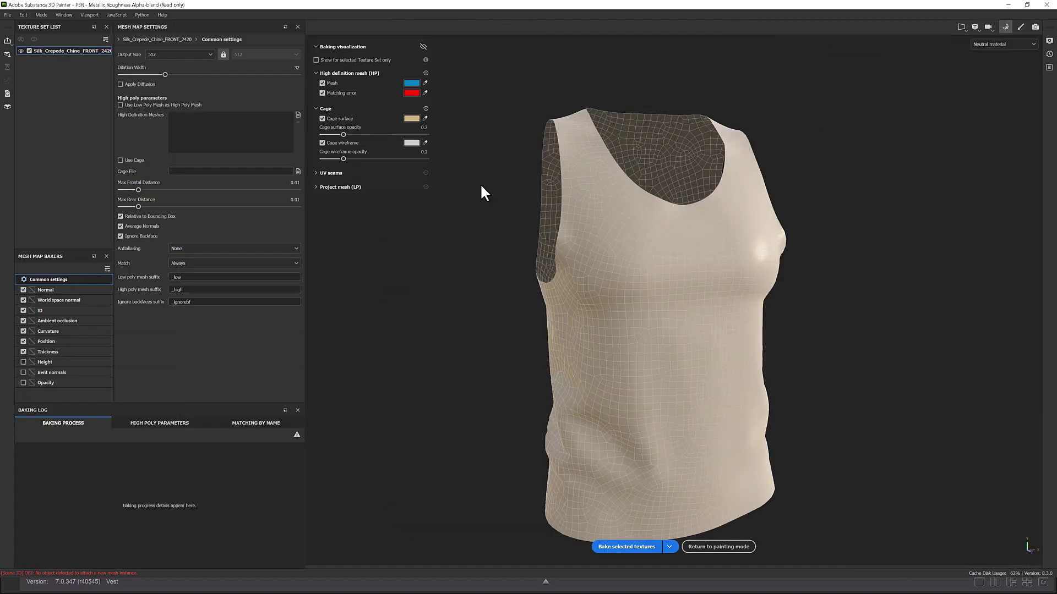
pyautogui.keyDown('alt'); pyautogui.moveTo(608, 436); pyautogui.dragTo(689, 356); pyautogui.keyUp('alt')
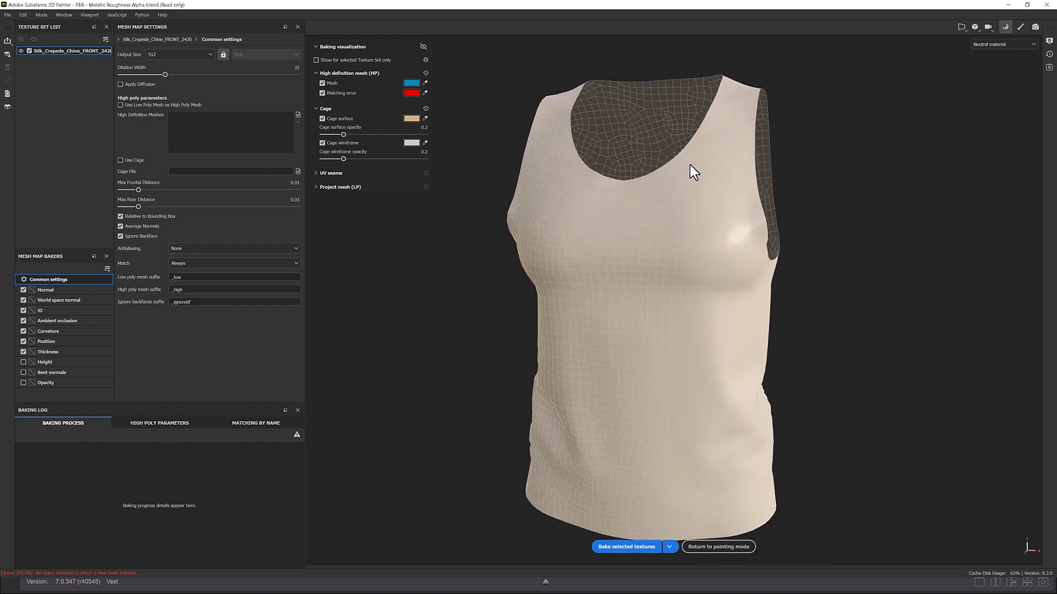
pyautogui.keyDown('alt'); pyautogui.moveTo(854, 267); pyautogui.dragTo(732, 247); pyautogui.keyUp('alt')
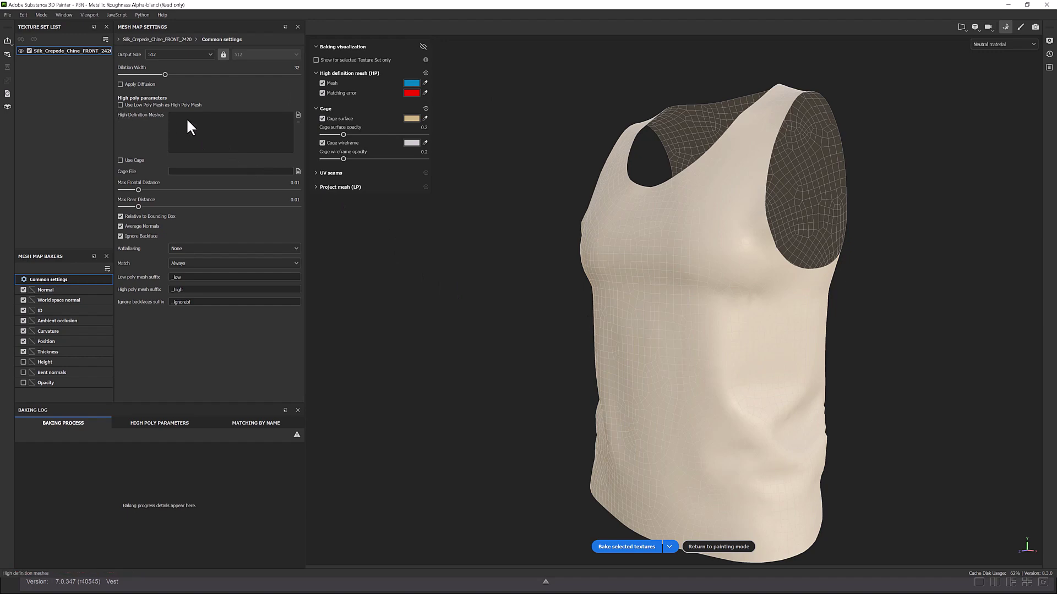
pyautogui.click(297, 115)
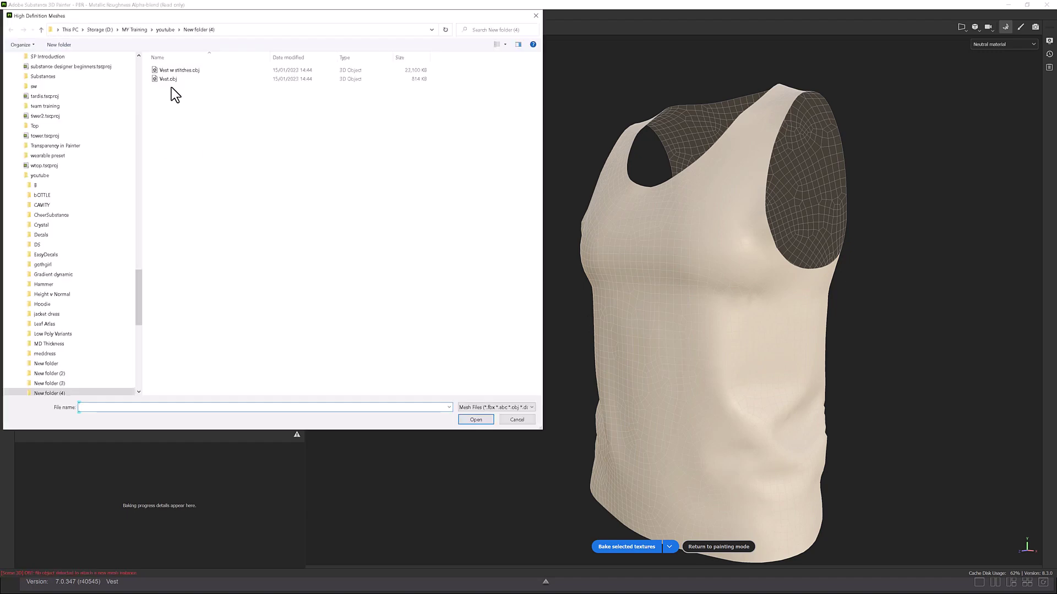
pyautogui.doubleClick(178, 71)
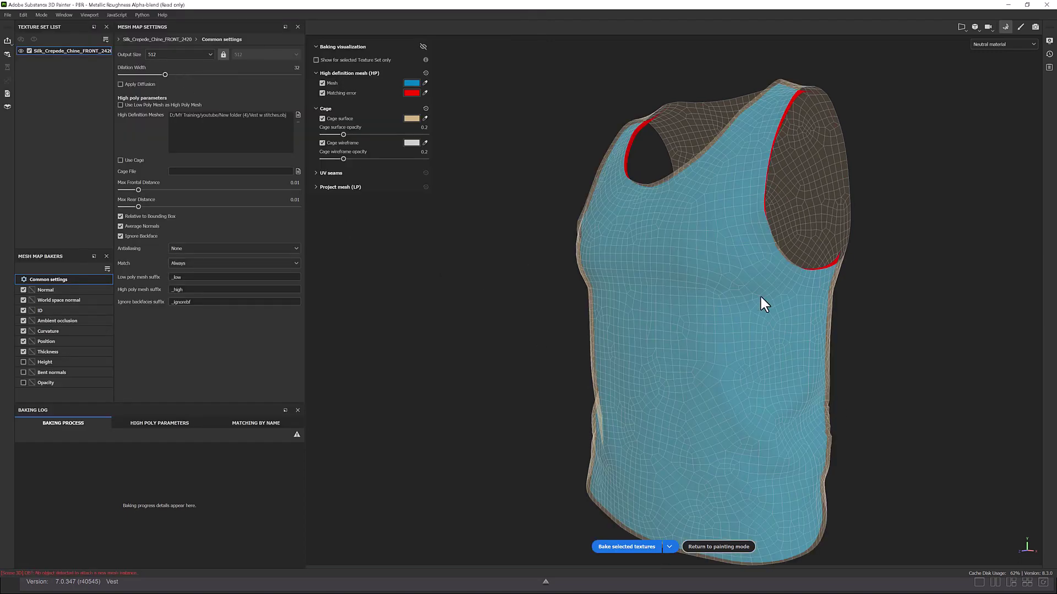
pyautogui.keyDown('alt'); pyautogui.moveTo(555, 391); pyautogui.dragTo(517, 301); pyautogui.keyUp('alt')
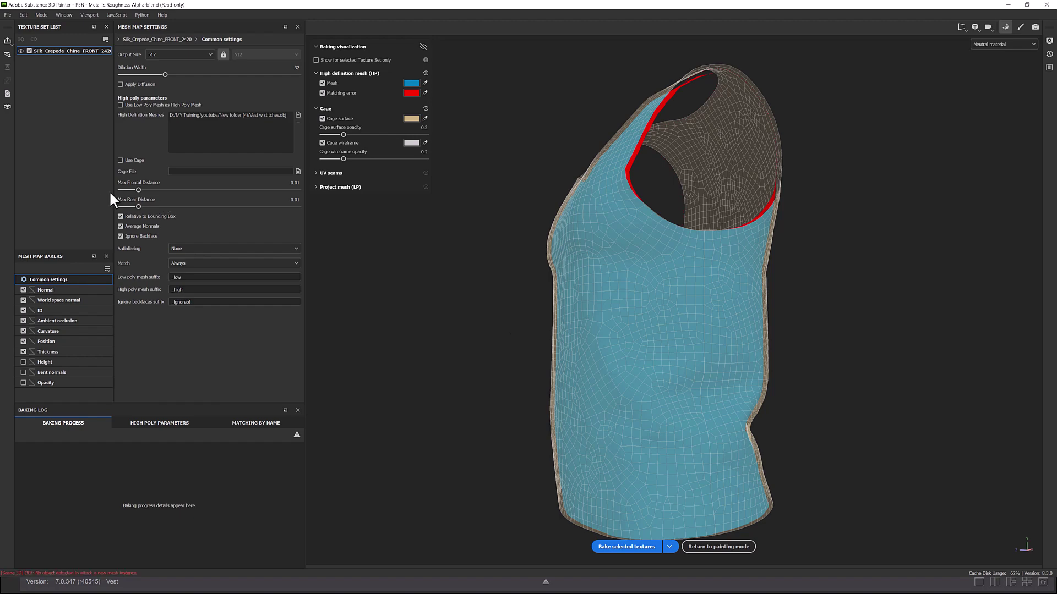
pyautogui.keyDown('alt'); pyautogui.moveTo(688, 337); pyautogui.dragTo(848, 374); pyautogui.keyUp('alt')
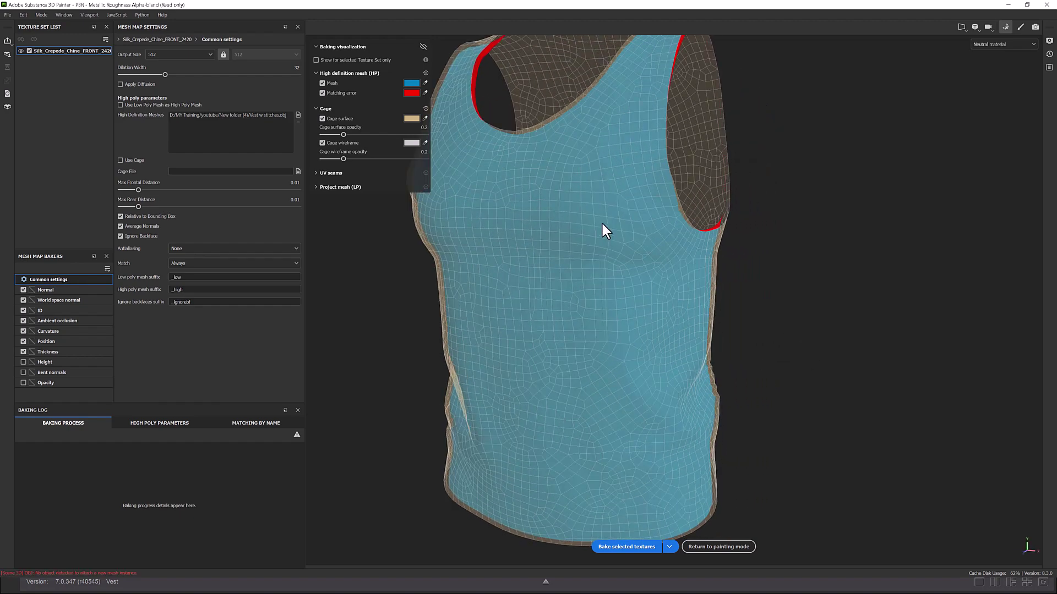
pyautogui.keyDown('alt'); pyautogui.moveTo(705, 294); pyautogui.dragTo(714, 271); pyautogui.keyUp('alt')
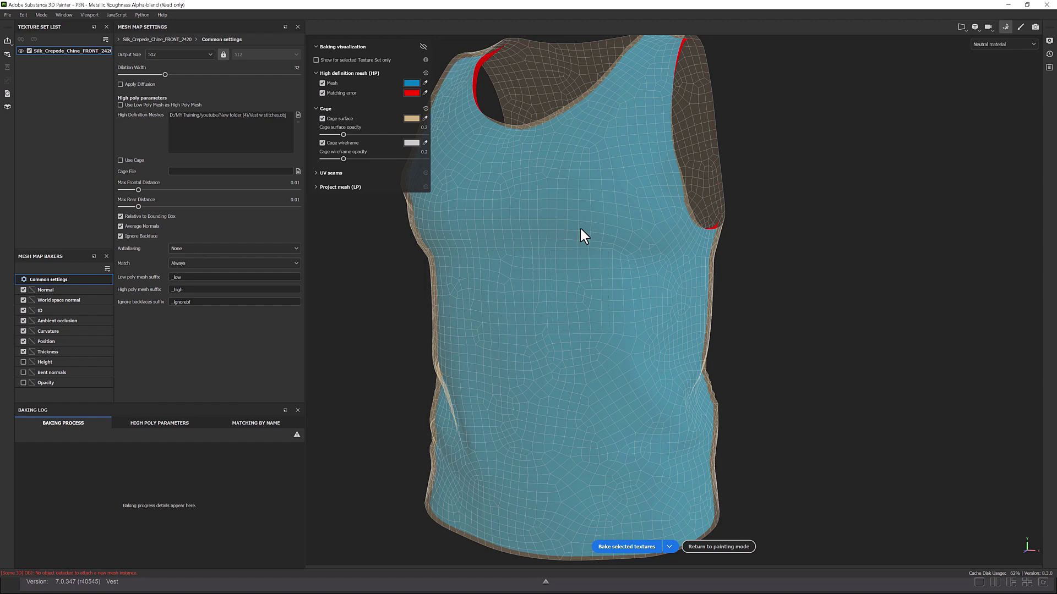
pyautogui.moveTo(581, 228)
pyautogui.keyDown('alt'); pyautogui.mouseDown(button='right')
pyautogui.moveTo(618, 314)
pyautogui.moveTo(620, 179)
pyautogui.moveTo(692, 172)
pyautogui.moveTo(587, 211)
pyautogui.mouseUp(button='right'); pyautogui.keyUp('alt')
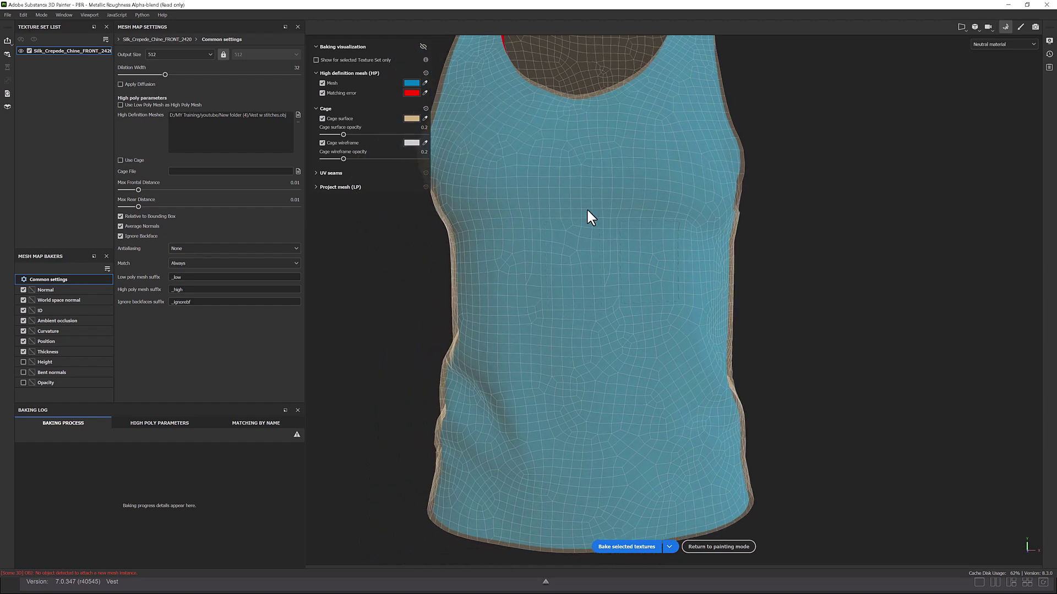
pyautogui.keyDown('alt'); pyautogui.moveTo(684, 373); pyautogui.dragTo(688, 309); pyautogui.keyUp('alt')
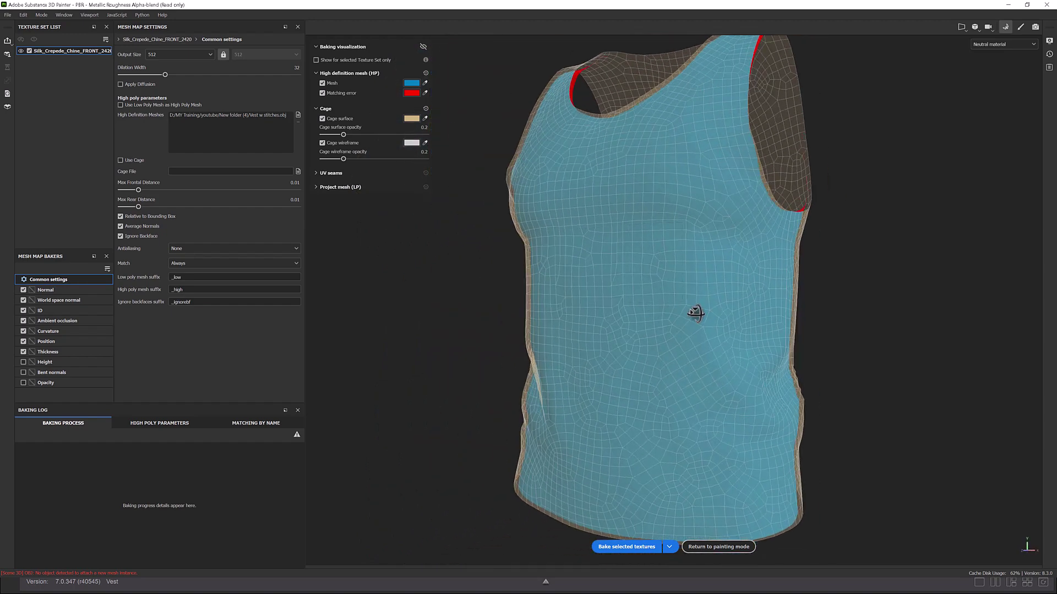
pyautogui.click(295, 182)
pyautogui.write('0')
pyautogui.press('Return')
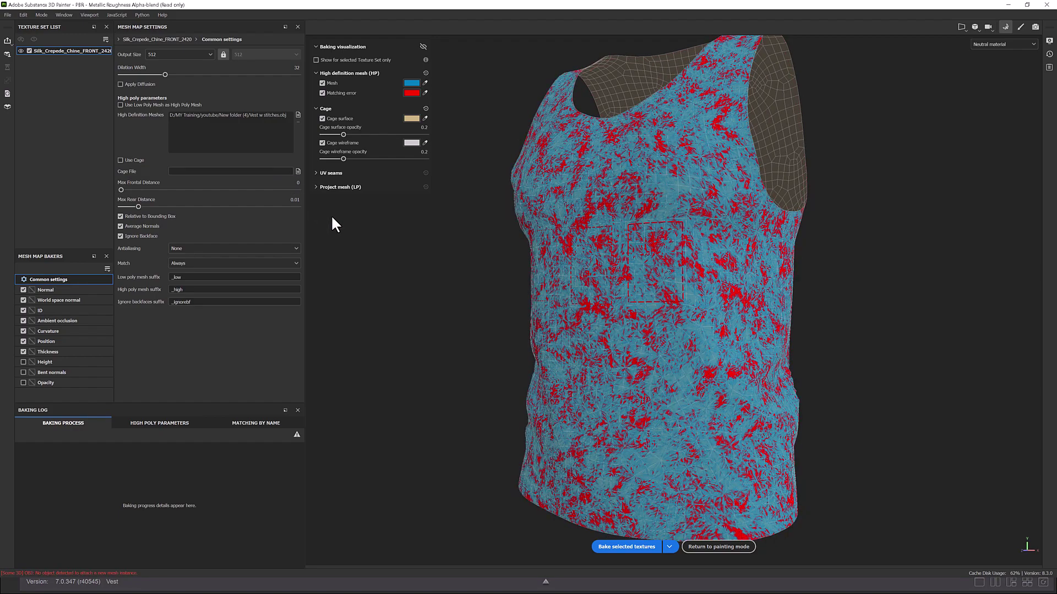
pyautogui.keyDown('alt'); pyautogui.moveTo(644, 355); pyautogui.dragTo(768, 360); pyautogui.keyUp('alt')
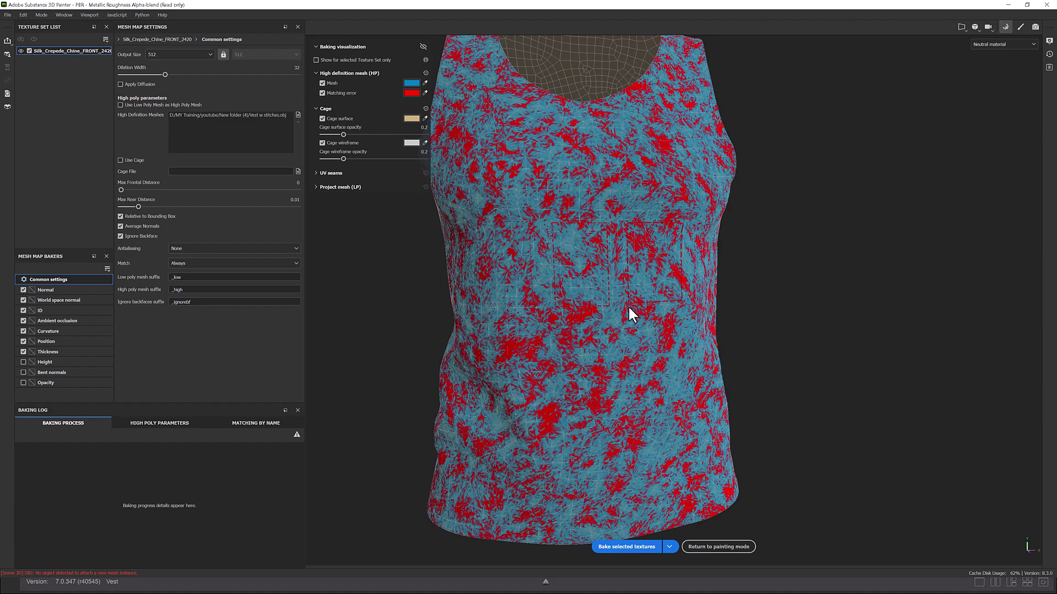
pyautogui.scroll(3, 629, 307)
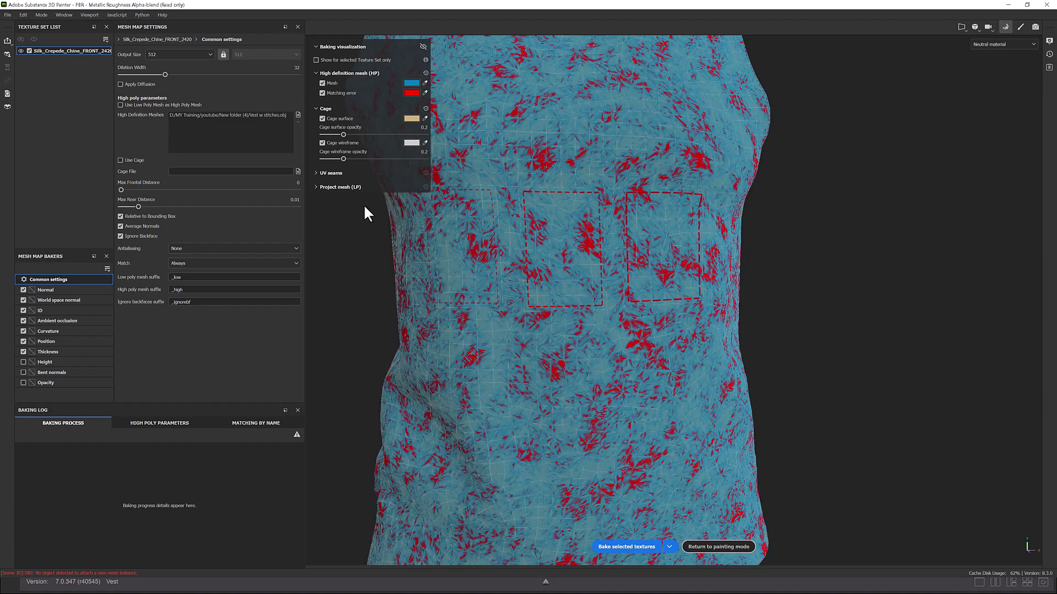
pyautogui.click(296, 185)
pyautogui.write('1')
pyautogui.press('Return')
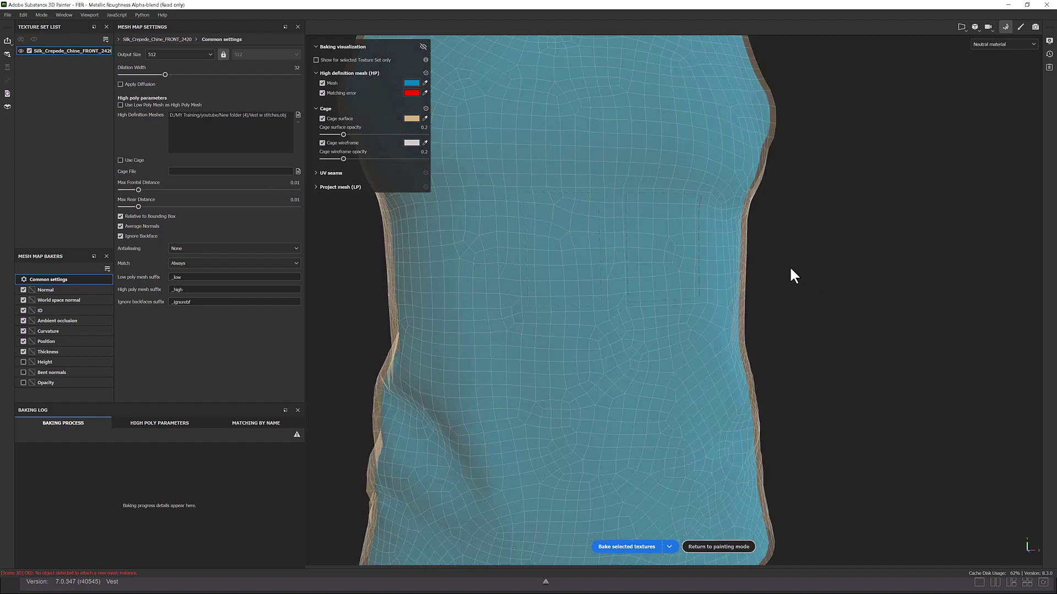
pyautogui.scroll(-5, 789, 266)
pyautogui.keyDown('alt'); pyautogui.moveTo(789, 267); pyautogui.dragTo(763, 249); pyautogui.keyUp('alt')
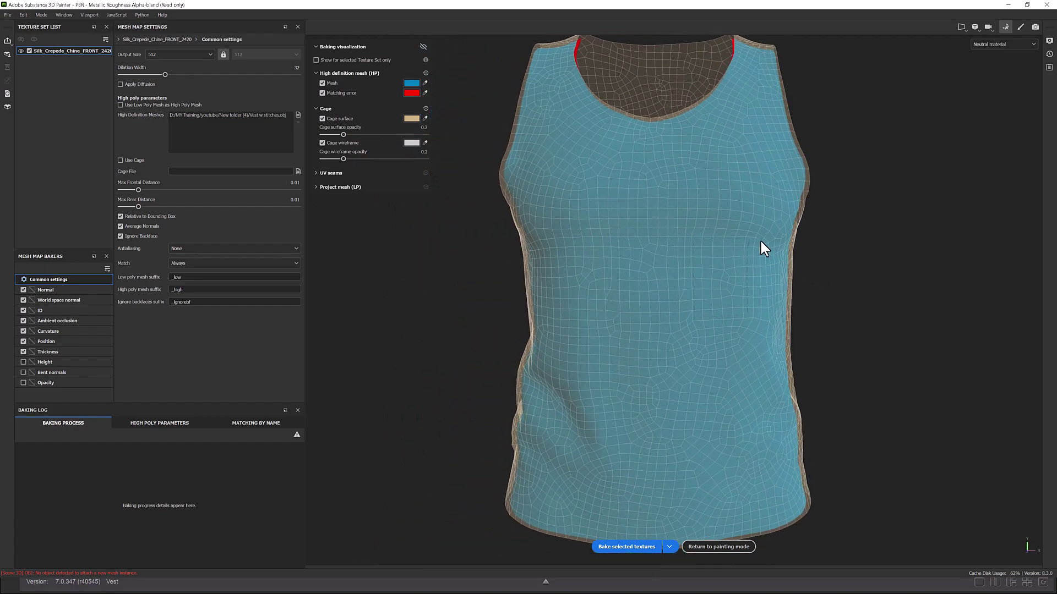
pyautogui.keyDown('alt'); pyautogui.moveTo(667, 201); pyautogui.dragTo(761, 309); pyautogui.keyUp('alt')
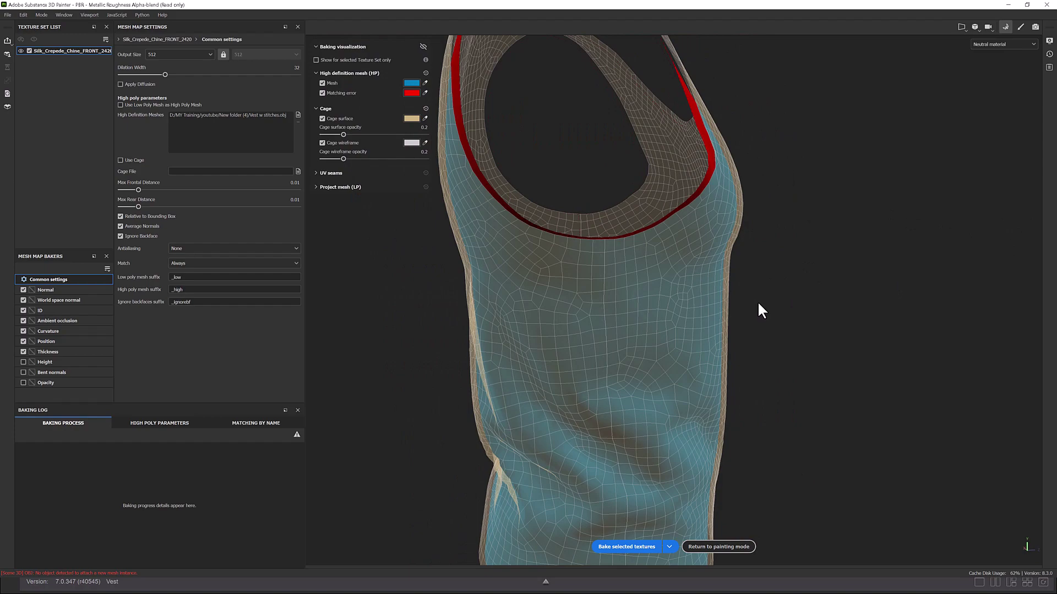
pyautogui.scroll(-5, 587, 331)
pyautogui.keyDown('alt'); pyautogui.moveTo(587, 330); pyautogui.dragTo(686, 173); pyautogui.keyUp('alt')
pyautogui.keyDown('alt'); pyautogui.moveTo(592, 288); pyautogui.dragTo(602, 308); pyautogui.keyUp('alt')
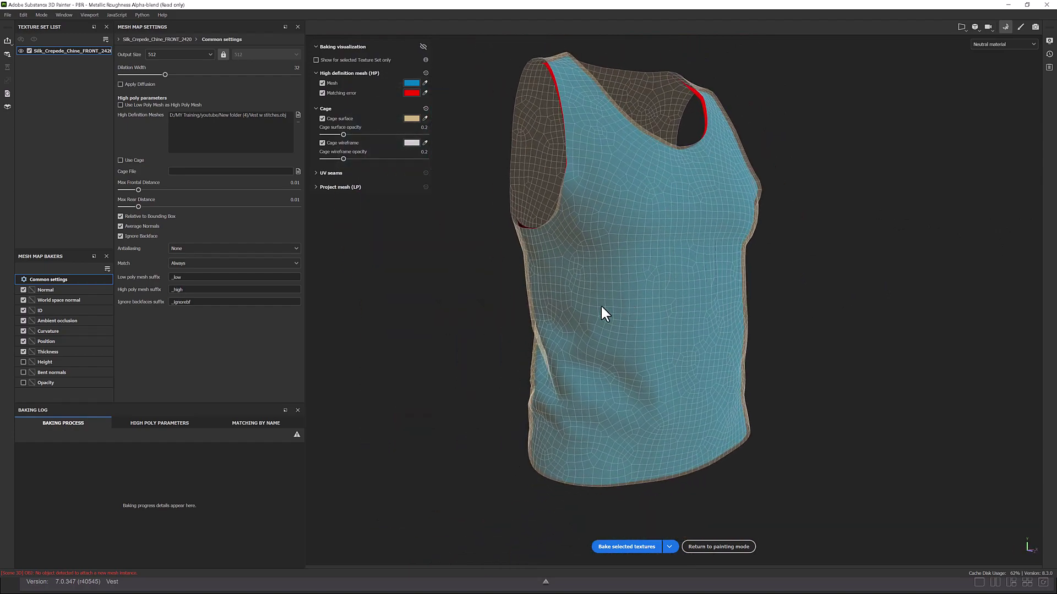
# Step: Bake the selected mesh maps at a 4096 output size
pyautogui.click(206, 53)
pyautogui.click(166, 121)
pyautogui.click(627, 546)
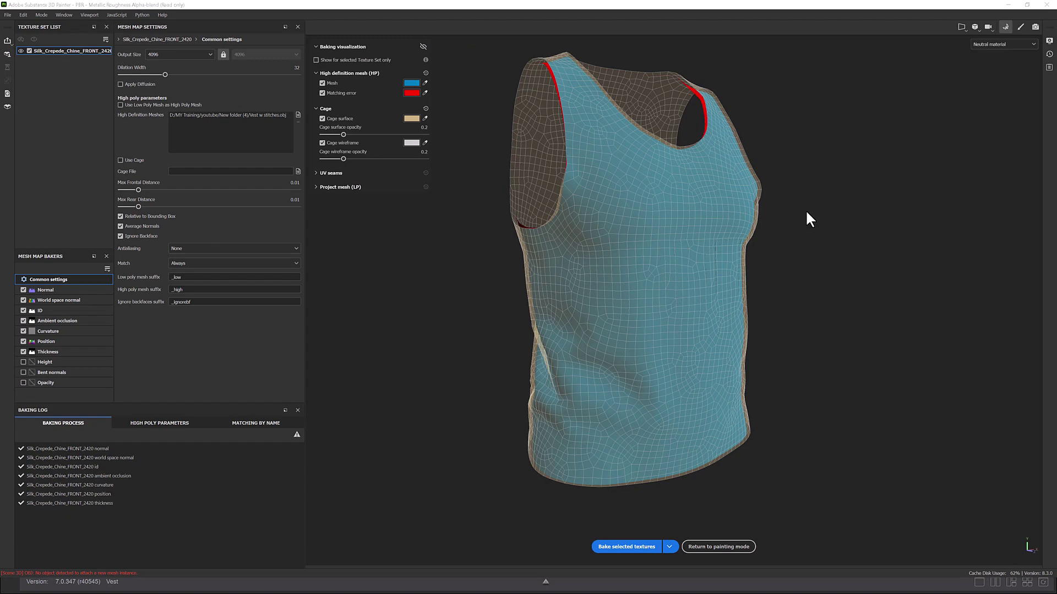
# Step: Return to painting and orbit around the vest's right side to check the baked stitches
pyautogui.click(704, 542)
pyautogui.scroll(10, 577, 285)
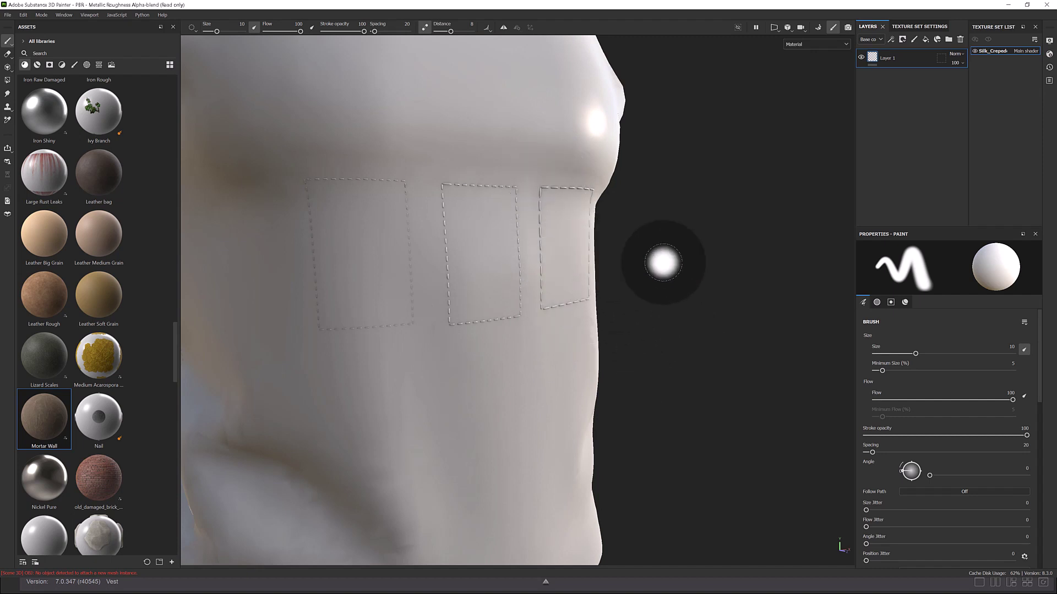
pyautogui.scroll(-5, 685, 280)
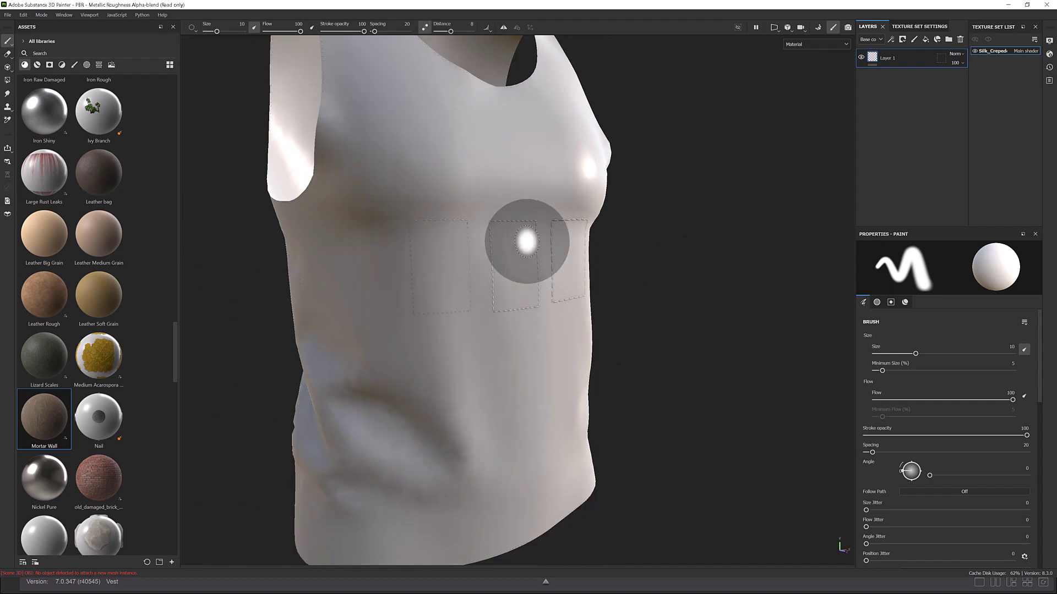
pyautogui.moveTo(538, 263)
pyautogui.keyDown('alt'); pyautogui.mouseDown()
pyautogui.moveTo(547, 325)
pyautogui.moveTo(510, 271)
pyautogui.moveTo(520, 262)
pyautogui.moveTo(568, 407)
pyautogui.moveTo(573, 342)
pyautogui.moveTo(555, 224)
pyautogui.moveTo(676, 274)
pyautogui.moveTo(736, 278)
pyautogui.moveTo(732, 264)
pyautogui.moveTo(750, 453)
pyautogui.mouseUp(); pyautogui.keyUp('alt')
pyautogui.scroll(5, 589, 322)
pyautogui.scroll(8, 593, 324)
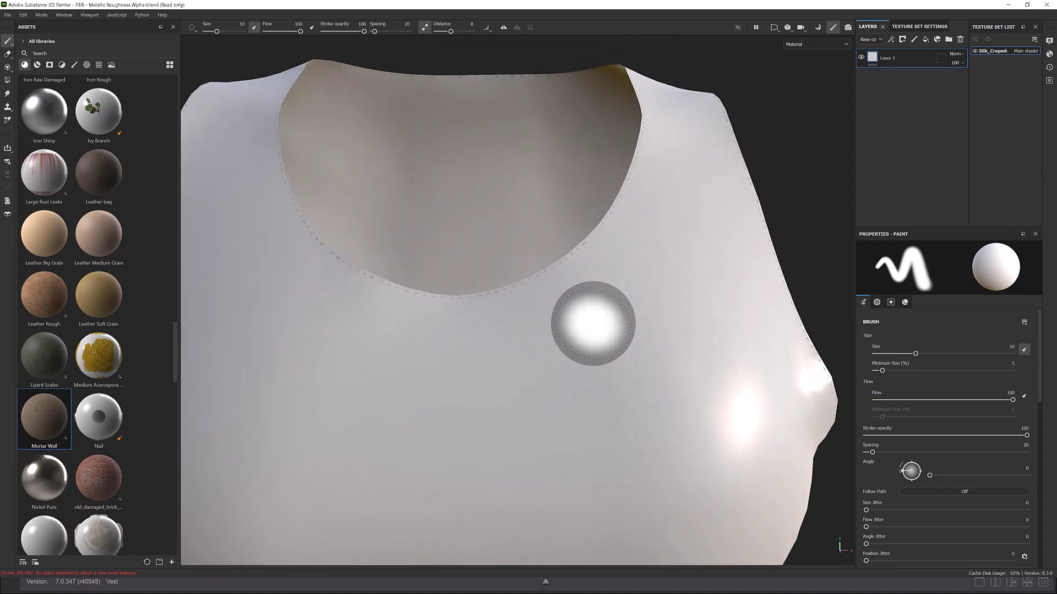
pyautogui.scroll(-5, 530, 296)
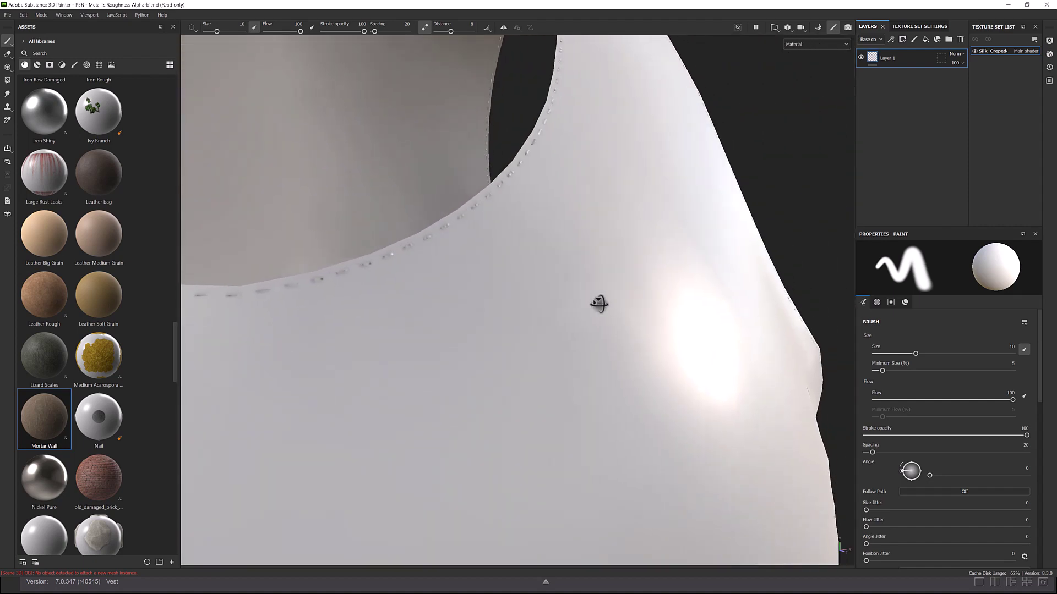
pyautogui.keyDown('alt'); pyautogui.moveTo(596, 302); pyautogui.dragTo(630, 304); pyautogui.keyUp('alt')
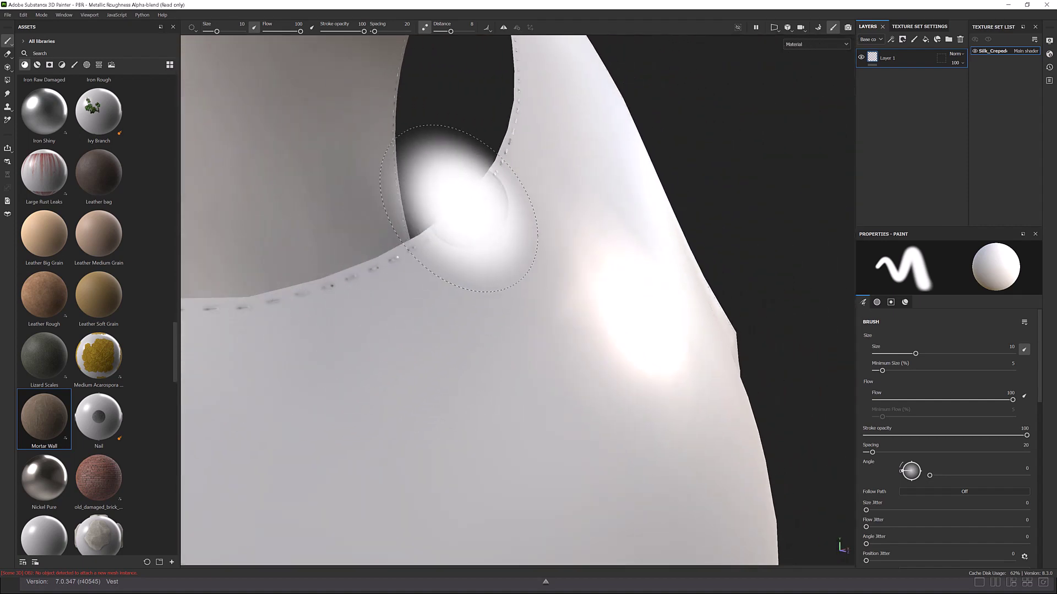
pyautogui.scroll(-8, 400, 292)
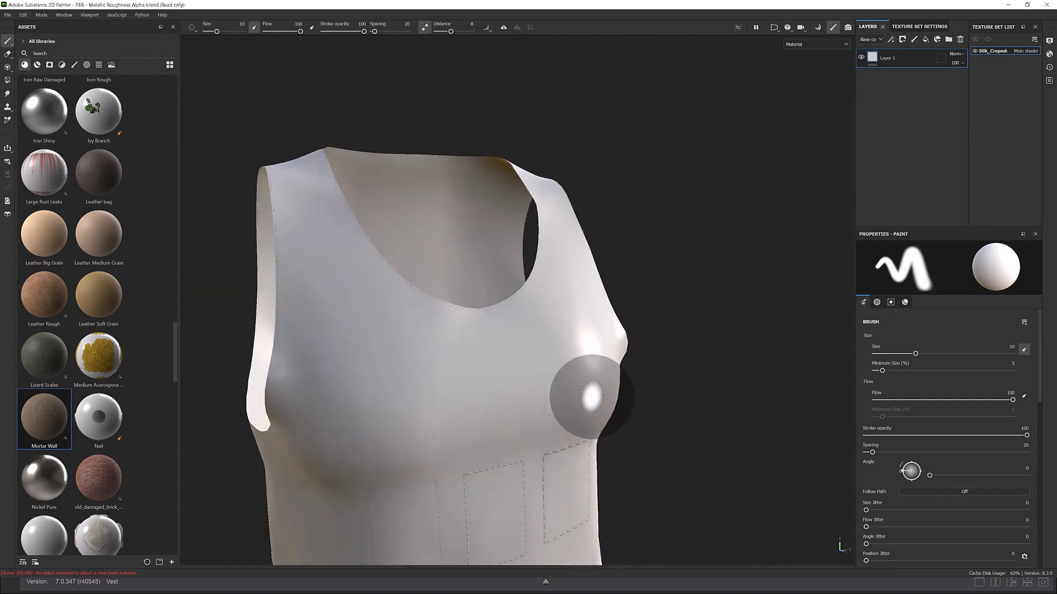
# Step: Orbit to the front and angle the pockets to inspect their stitching, then open the channel list
pyautogui.keyDown('alt'); pyautogui.moveTo(580, 401); pyautogui.dragTo(618, 243); pyautogui.keyUp('alt')
pyautogui.scroll(8, 516, 325)
pyautogui.scroll(3, 519, 331)
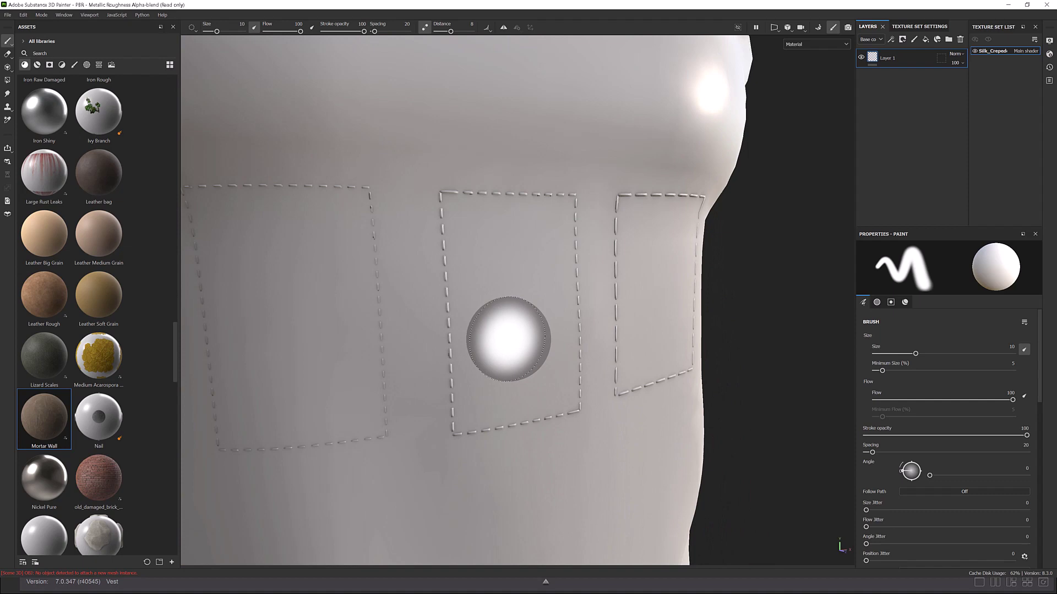
pyautogui.keyDown('alt'); pyautogui.moveTo(540, 314); pyautogui.dragTo(634, 300); pyautogui.keyUp('alt')
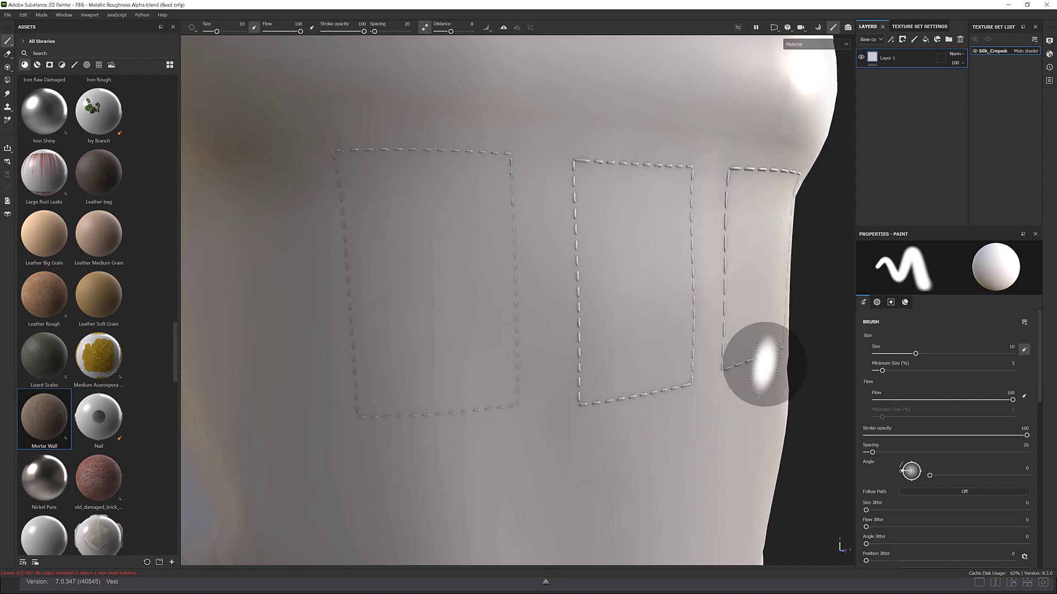
pyautogui.keyDown('alt'); pyautogui.moveTo(754, 366); pyautogui.dragTo(554, 396); pyautogui.keyUp('alt')
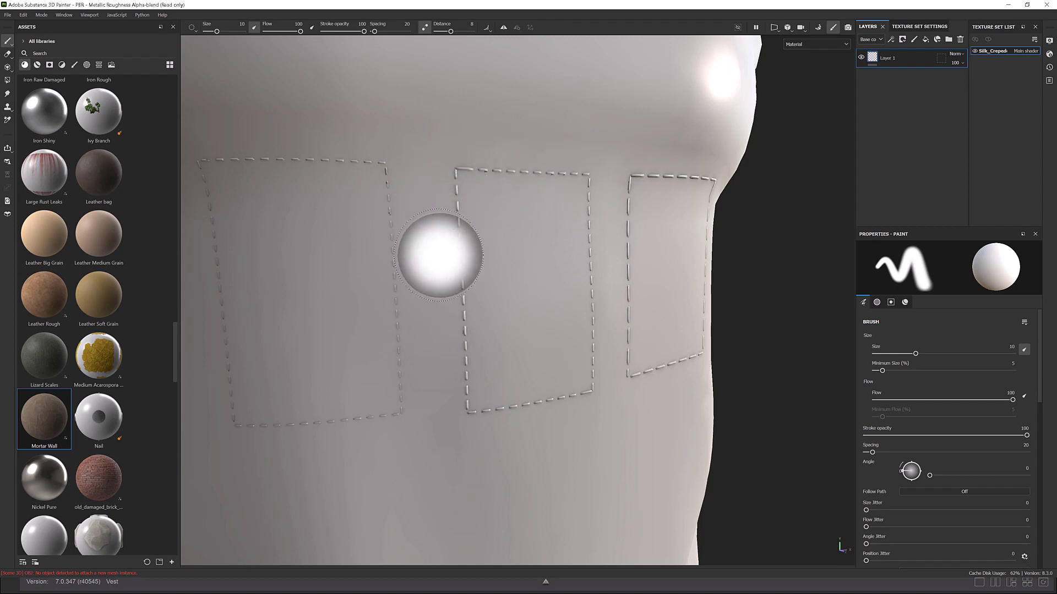
pyautogui.scroll(-5, 574, 317)
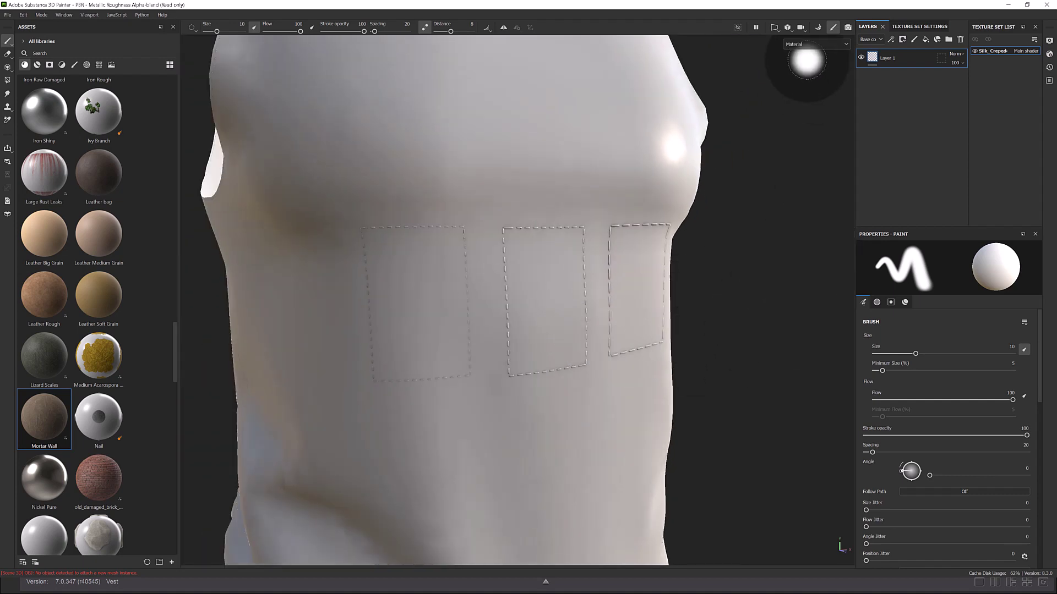
pyautogui.click(803, 44)
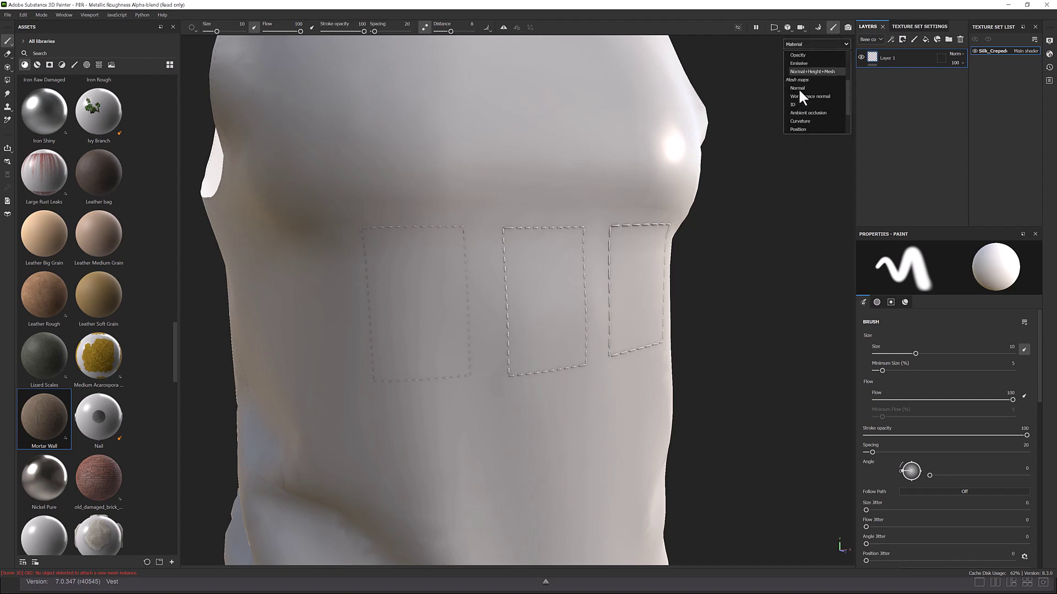
# Step: Display the Normal channel and orbit across the side panel and front pocket to inspect the stitches
pyautogui.press('Escape')
pyautogui.press('c')
pyautogui.scroll(5, 510, 314)
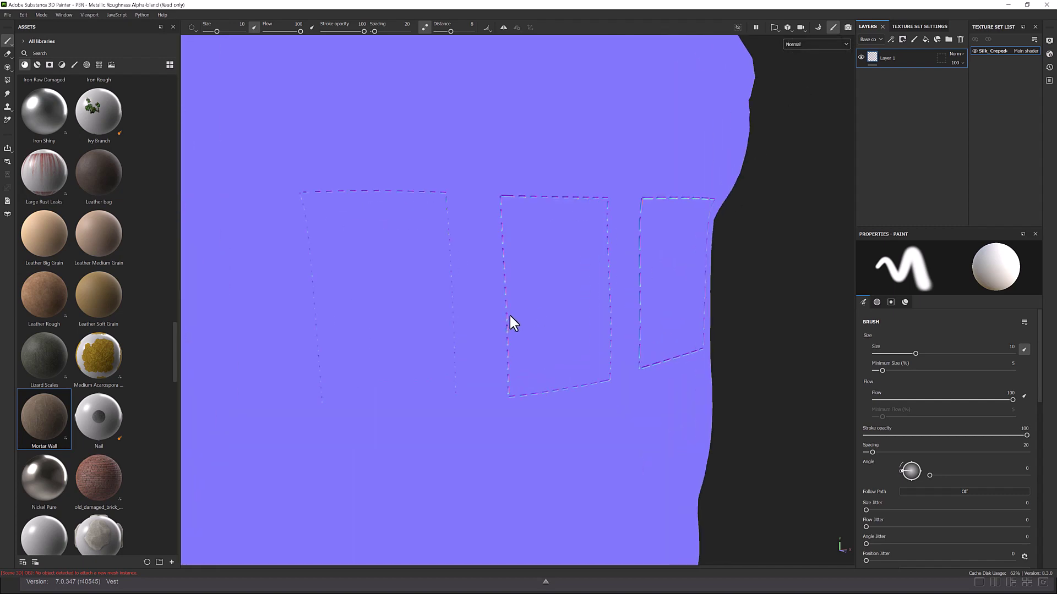
pyautogui.scroll(-8, 561, 274)
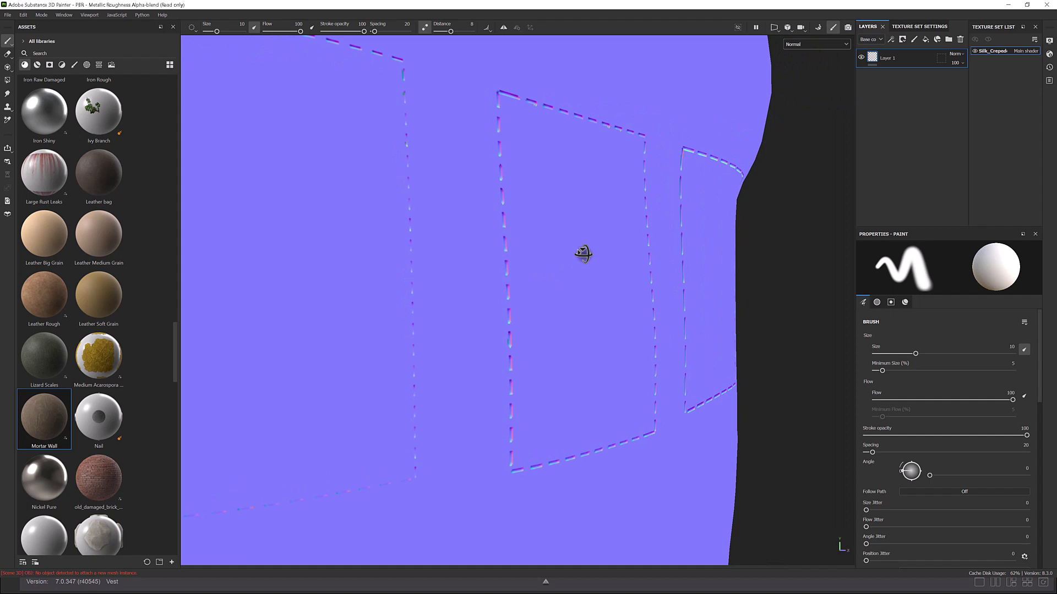
pyautogui.keyDown('alt'); pyautogui.moveTo(583, 256); pyautogui.dragTo(517, 266); pyautogui.keyUp('alt')
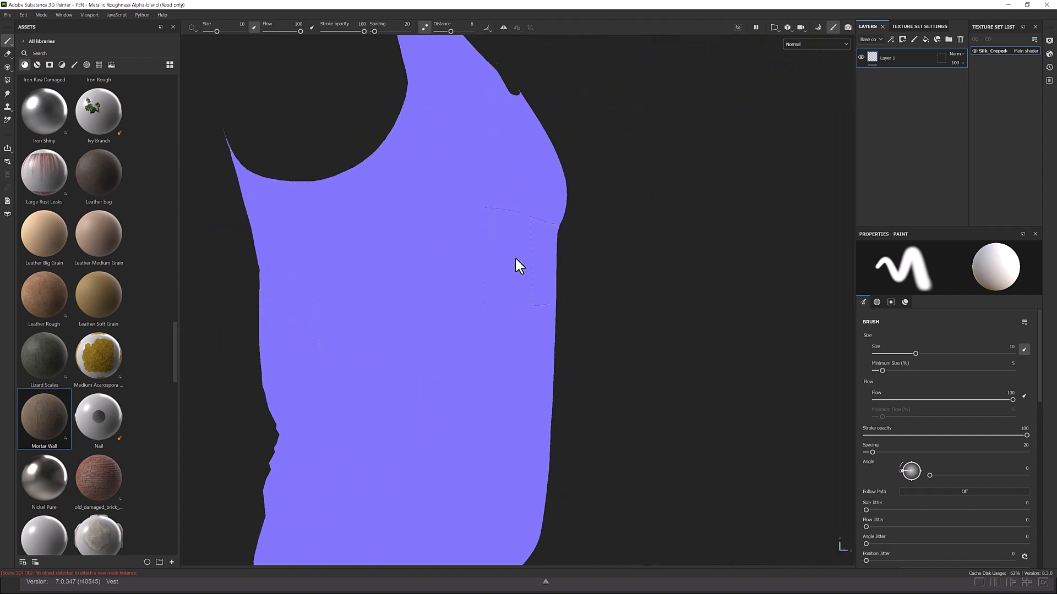
pyautogui.scroll(6, 378, 295)
pyautogui.moveTo(375, 291)
pyautogui.keyDown('alt'); pyautogui.mouseDown()
pyautogui.moveTo(464, 288)
pyautogui.moveTo(505, 318)
pyautogui.moveTo(451, 330)
pyautogui.moveTo(355, 301)
pyautogui.moveTo(373, 298)
pyautogui.mouseUp(); pyautogui.keyUp('alt')
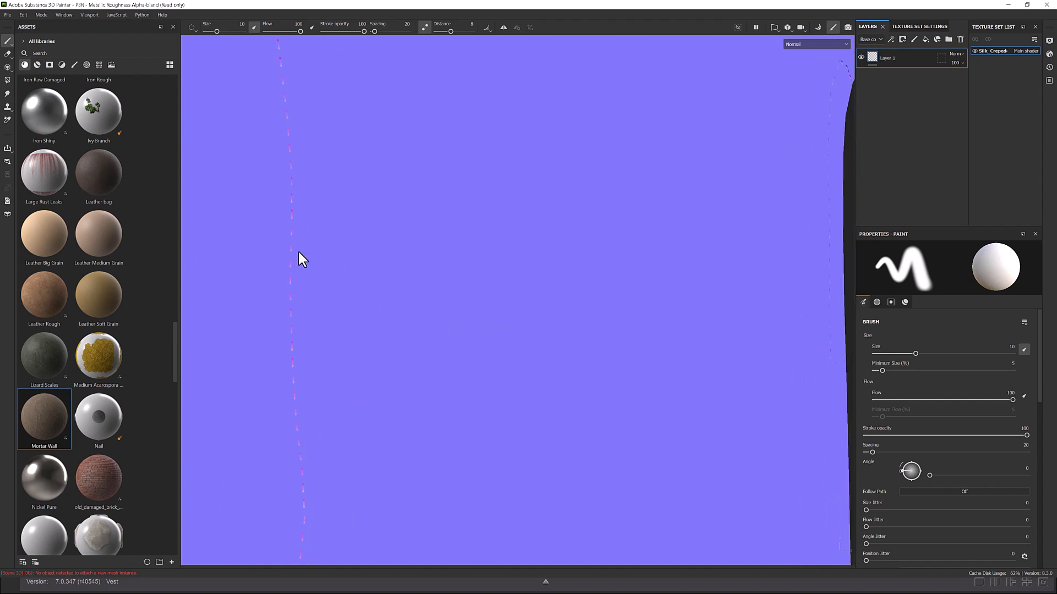
pyautogui.keyDown('alt'); pyautogui.moveTo(299, 260); pyautogui.dragTo(557, 351); pyautogui.keyUp('alt')
pyautogui.scroll(5, 553, 331)
pyautogui.scroll(-4, 504, 286)
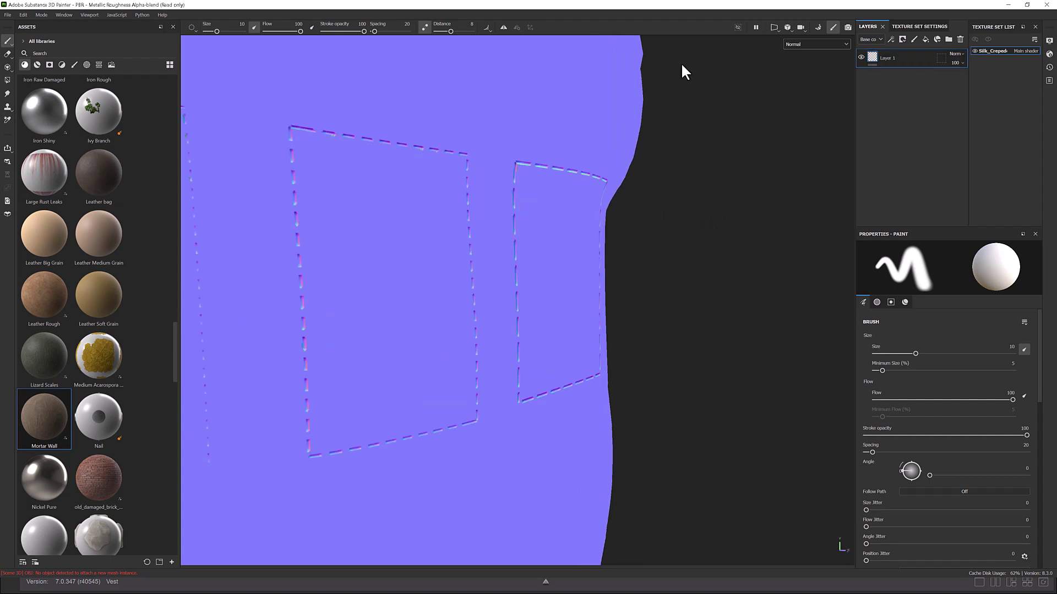
pyautogui.click(813, 43)
pyautogui.scroll(-2, 804, 82)
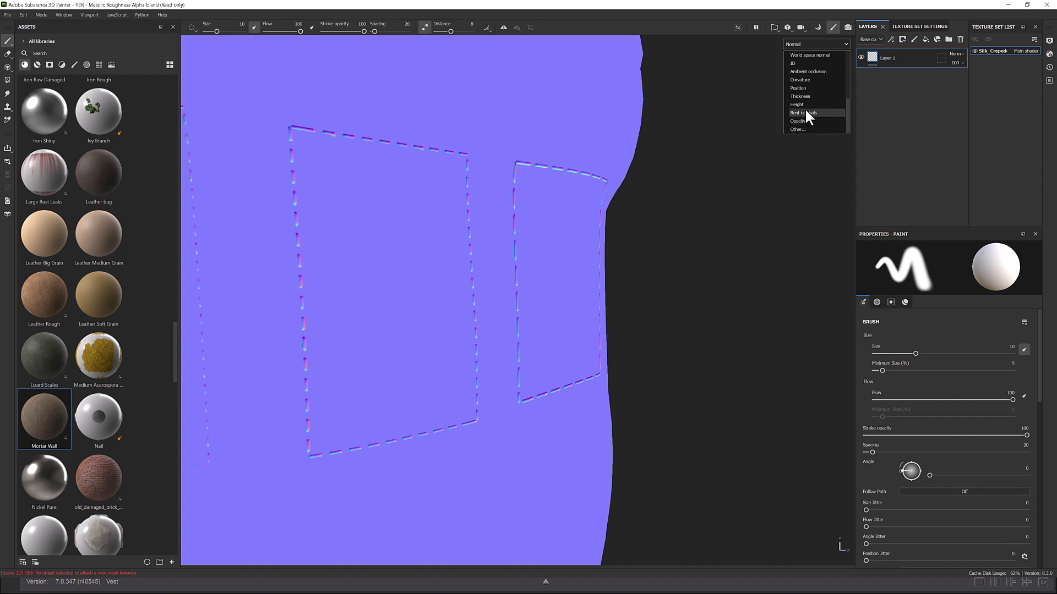
# Step: Display the Thickness map and orbit to view the side seam, front pockets and hem
pyautogui.click(803, 97)
pyautogui.scroll(-5, 711, 219)
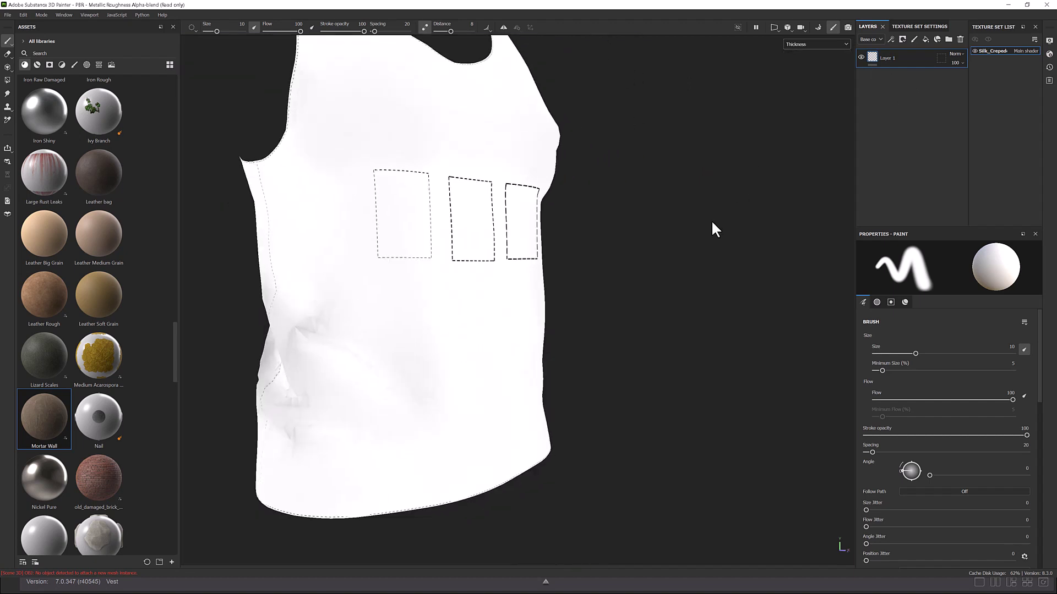
pyautogui.keyDown('alt'); pyautogui.moveTo(569, 245); pyautogui.dragTo(559, 275); pyautogui.keyUp('alt')
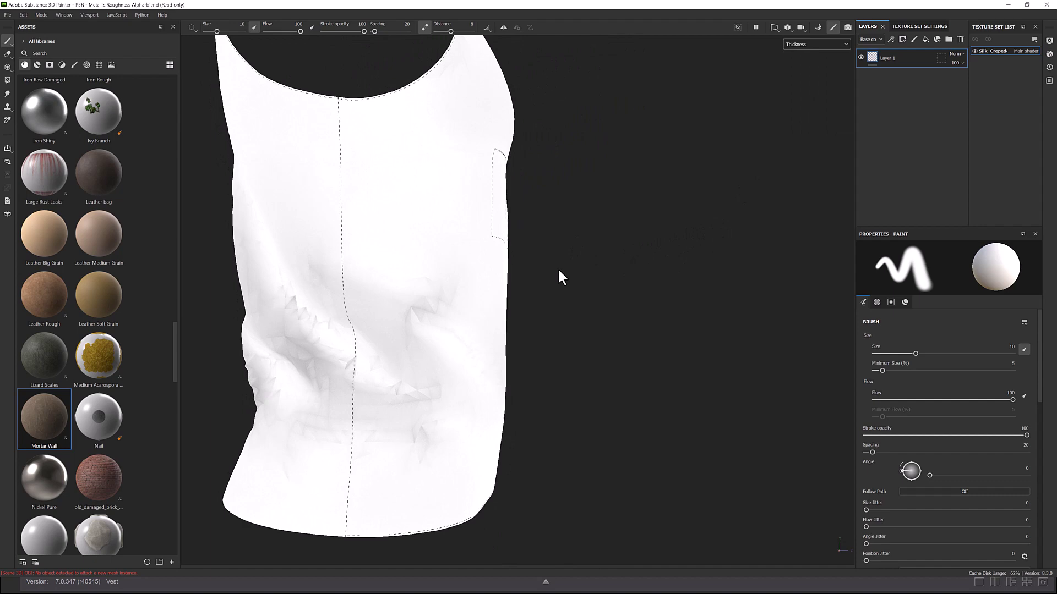
pyautogui.keyDown('alt'); pyautogui.moveTo(458, 233); pyautogui.dragTo(378, 143); pyautogui.keyUp('alt')
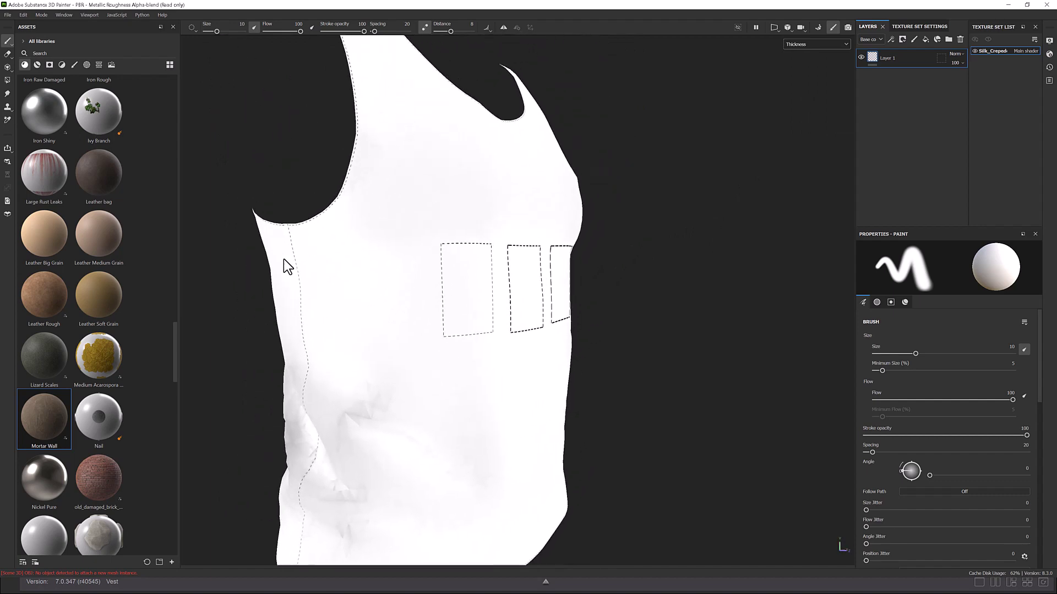
pyautogui.keyDown('alt'); pyautogui.moveTo(467, 230); pyautogui.dragTo(463, 307); pyautogui.keyUp('alt')
pyautogui.scroll(3, 504, 326)
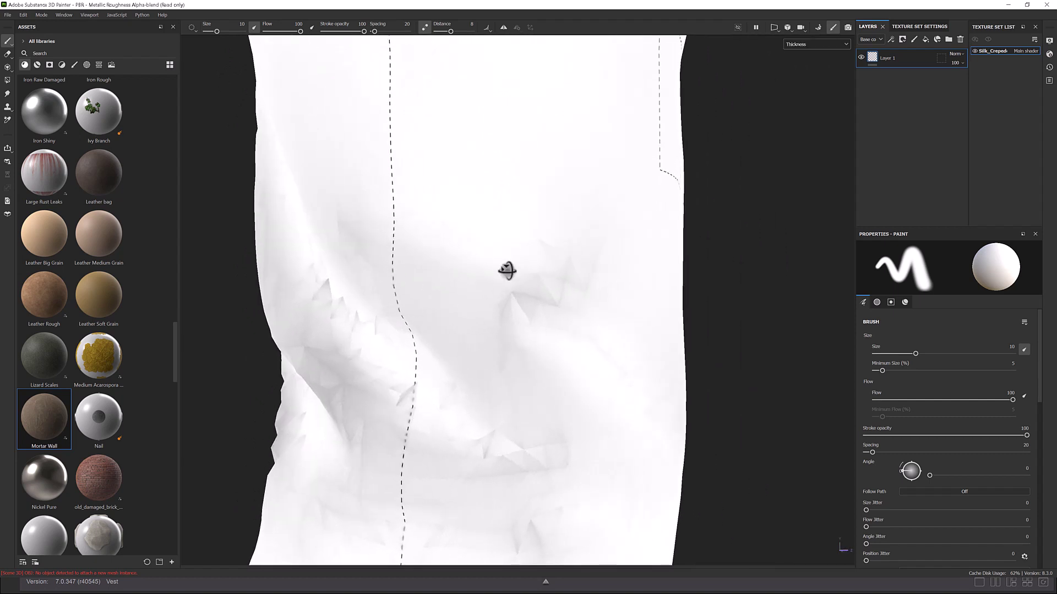
# Step: Center the three dark pocket outlines in view and delete Layer 1
pyautogui.keyDown('alt'); pyautogui.moveTo(507, 271); pyautogui.dragTo(452, 365, button='middle'); pyautogui.keyUp('alt')
pyautogui.scroll(5, 503, 302)
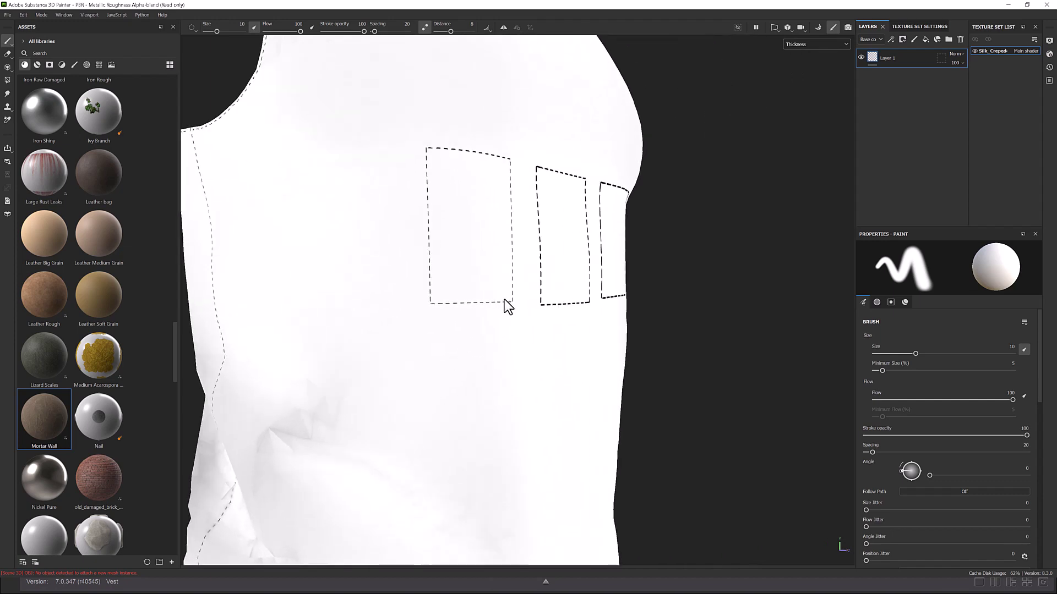
pyautogui.scroll(-3, 514, 335)
pyautogui.keyDown('alt'); pyautogui.moveTo(514, 335); pyautogui.dragTo(522, 369); pyautogui.keyUp('alt')
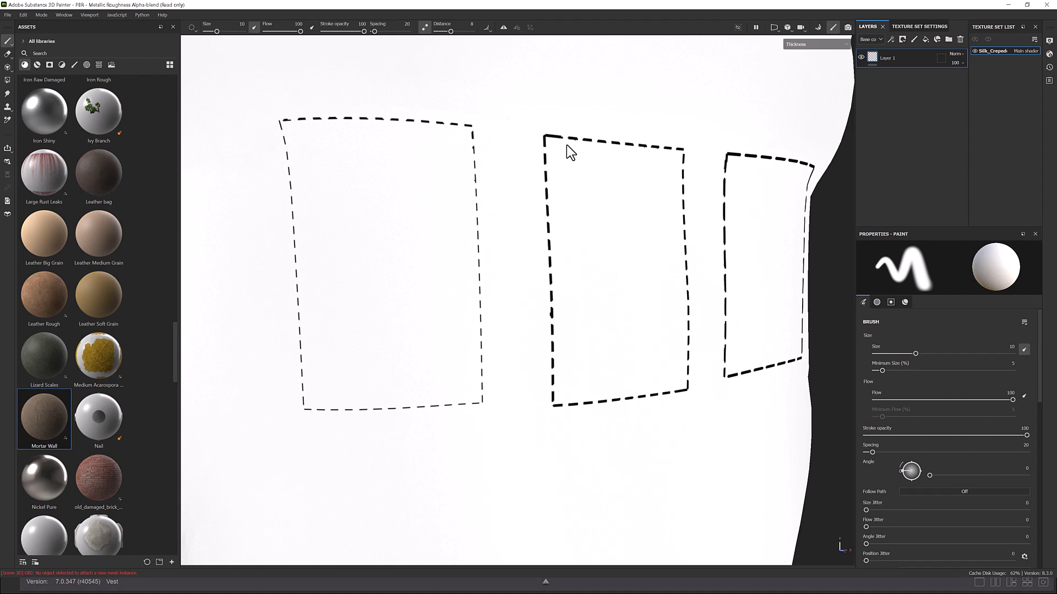
pyautogui.scroll(-3, 622, 371)
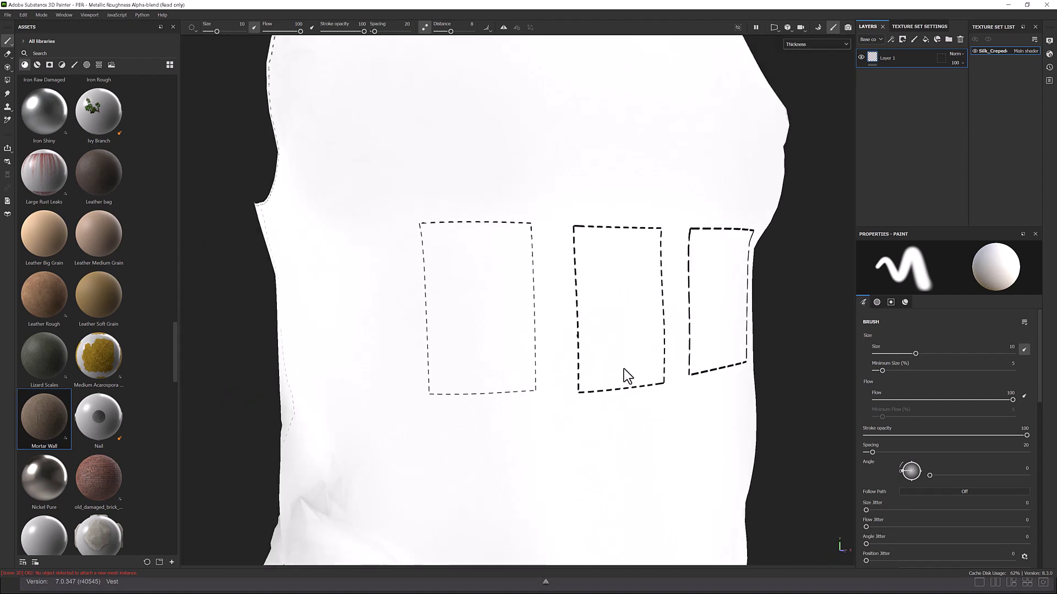
pyautogui.keyDown('alt'); pyautogui.moveTo(623, 372); pyautogui.dragTo(552, 371, button='middle'); pyautogui.keyUp('alt')
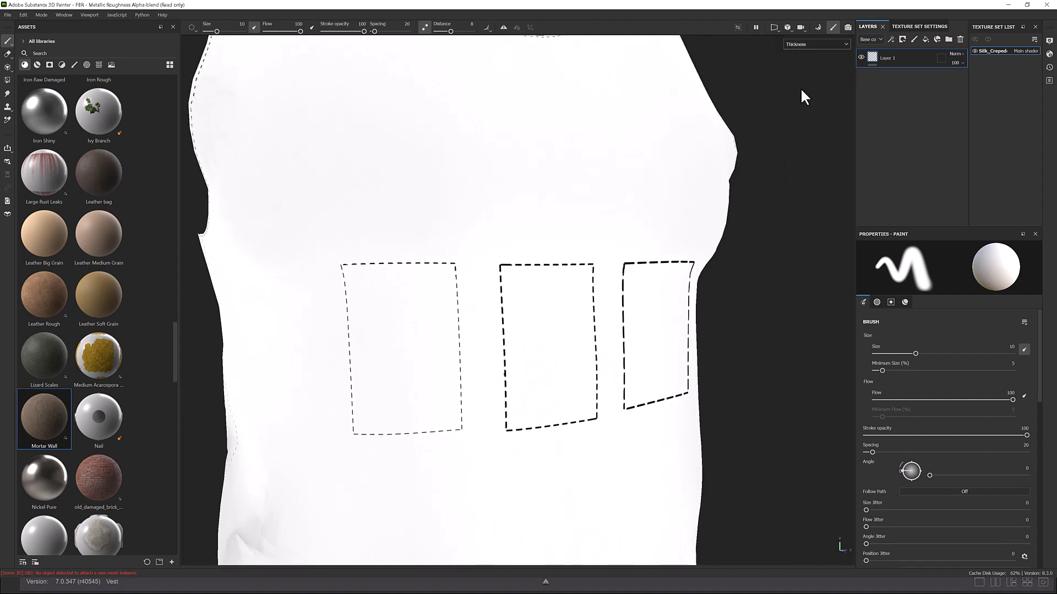
pyautogui.click(958, 39)
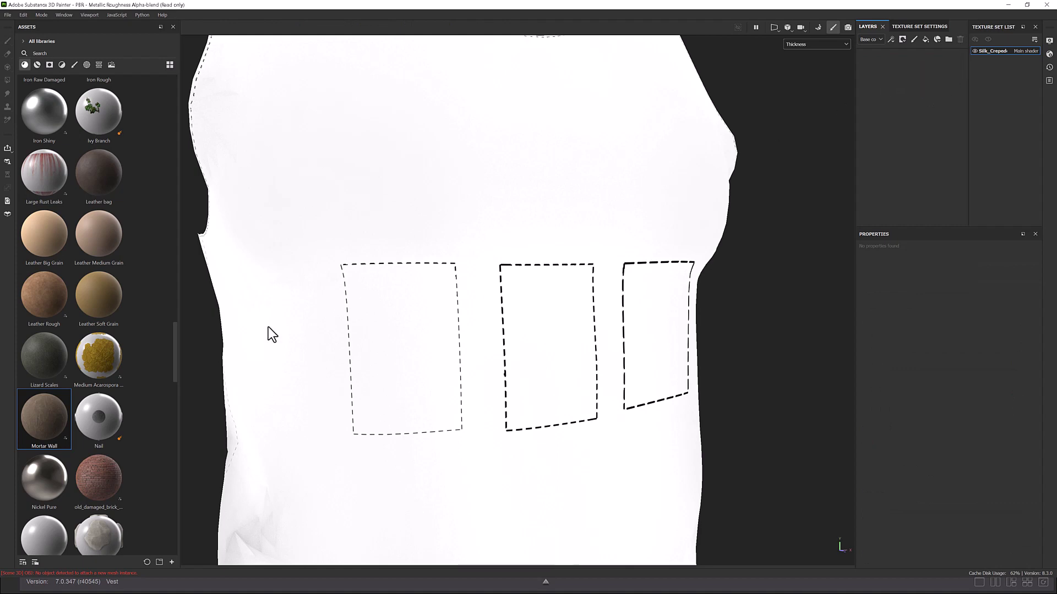
pyautogui.scroll(-10, 127, 365)
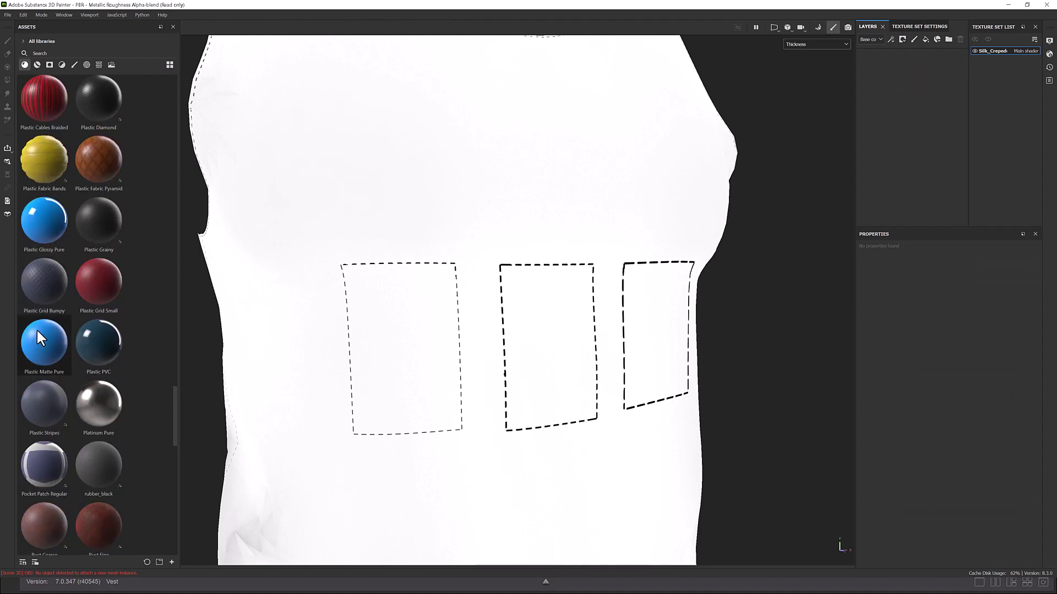
# Step: Add a Plastic Matte Pure fill layer and switch the viewport back to Material
pyautogui.moveTo(34, 335); pyautogui.dragTo(917, 103)
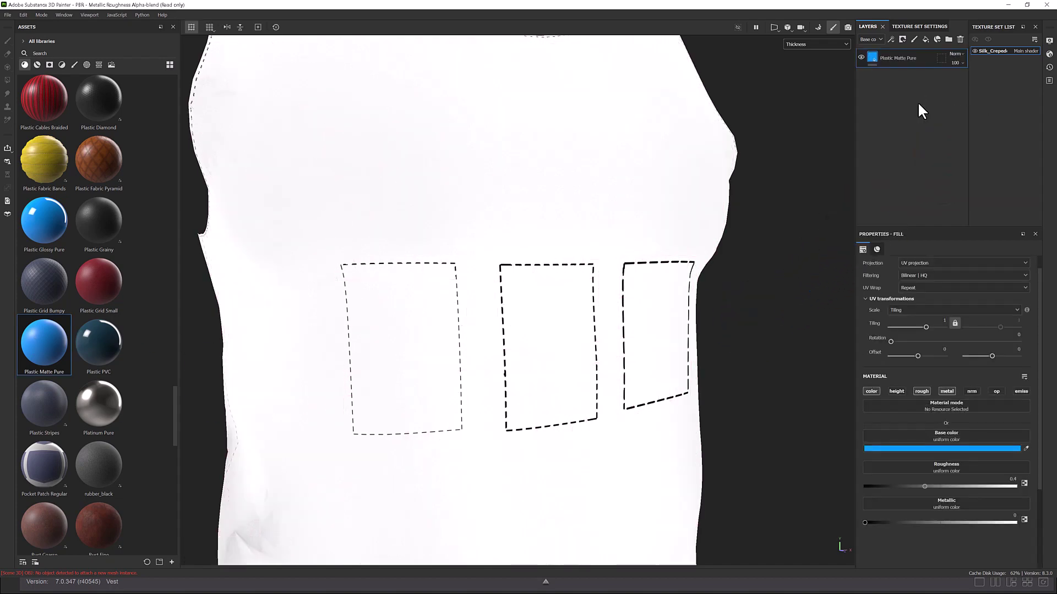
pyautogui.click(815, 44)
pyautogui.scroll(2, 801, 55)
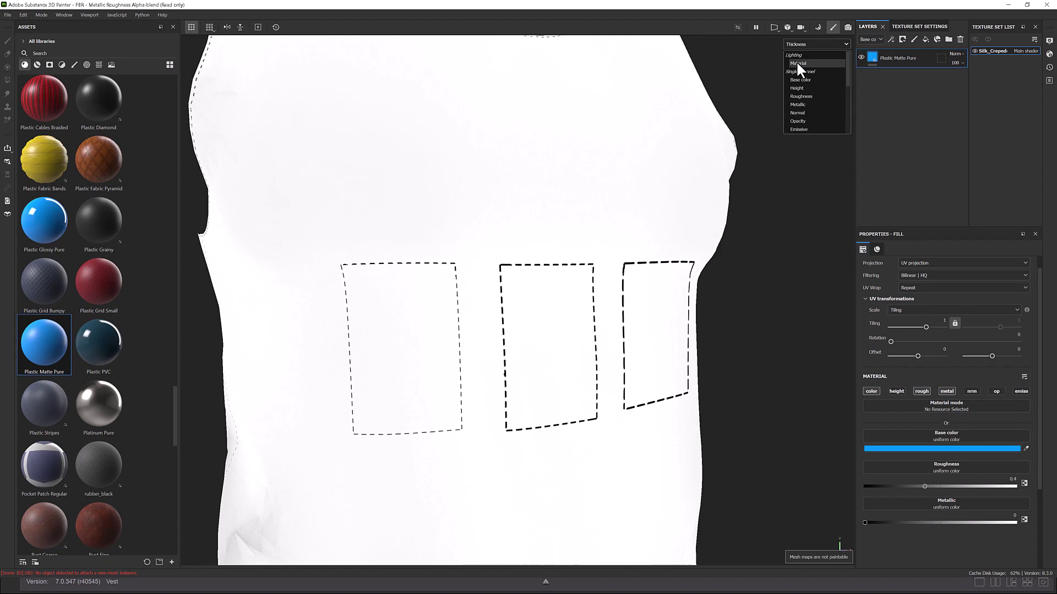
pyautogui.click(796, 60)
# Step: Duplicate the Plastic Matte Pure fill layer
pyautogui.scroll(-3, 602, 265)
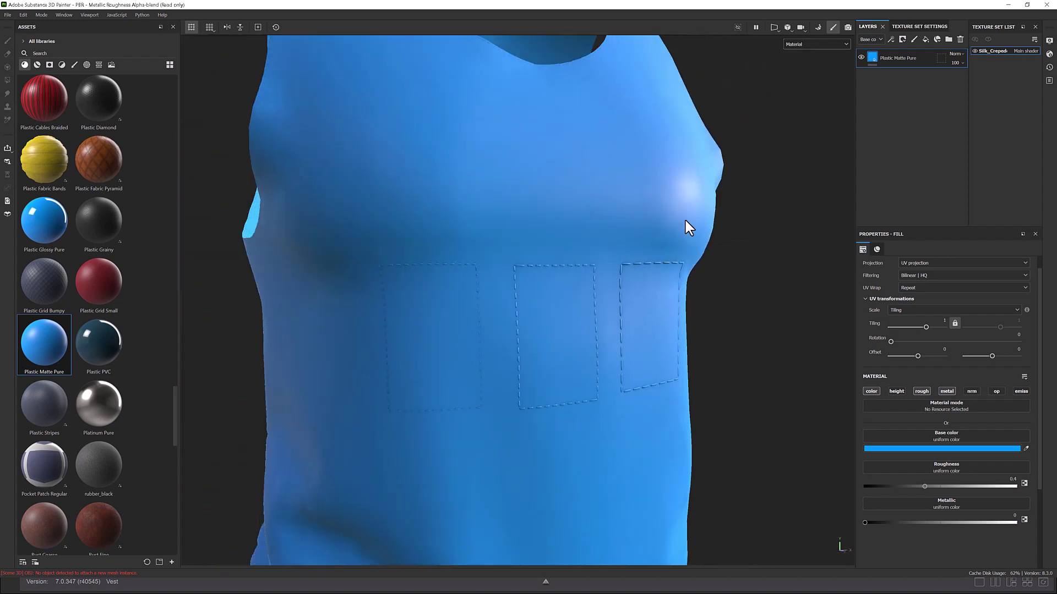
pyautogui.rightClick(899, 58)
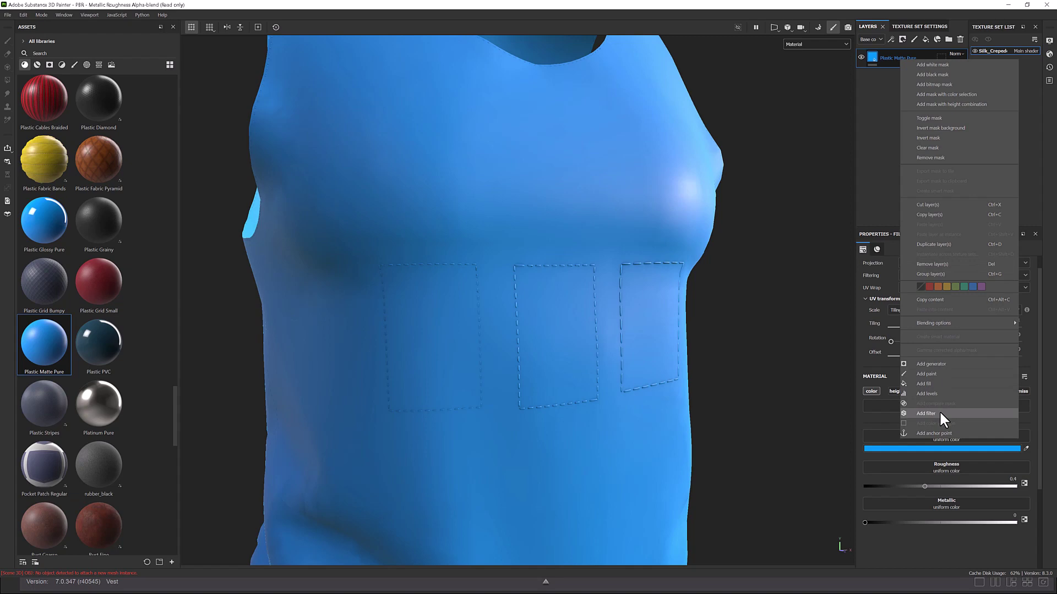
pyautogui.click(938, 243)
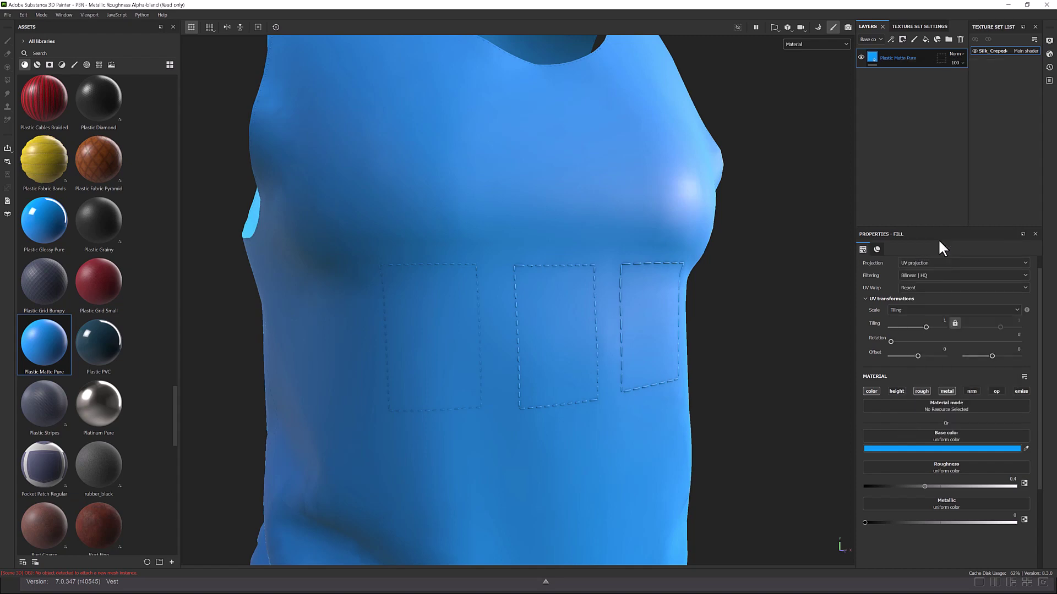
# Step: Give the duplicated Plastic Matte Pure layer a black mask and a dark blue base colour
pyautogui.rightClick(880, 52)
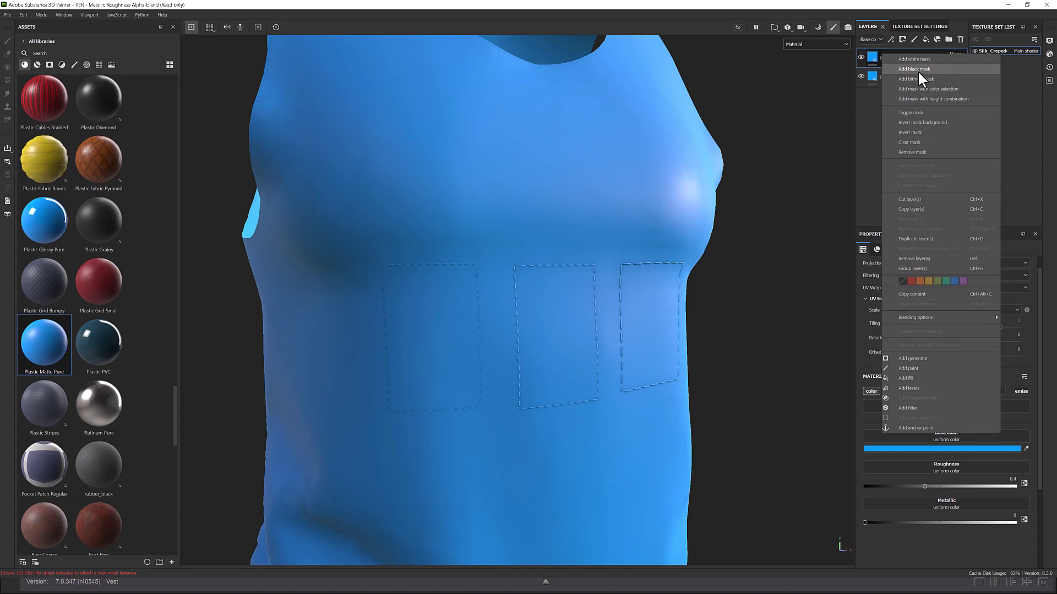
pyautogui.click(916, 70)
pyautogui.click(872, 57)
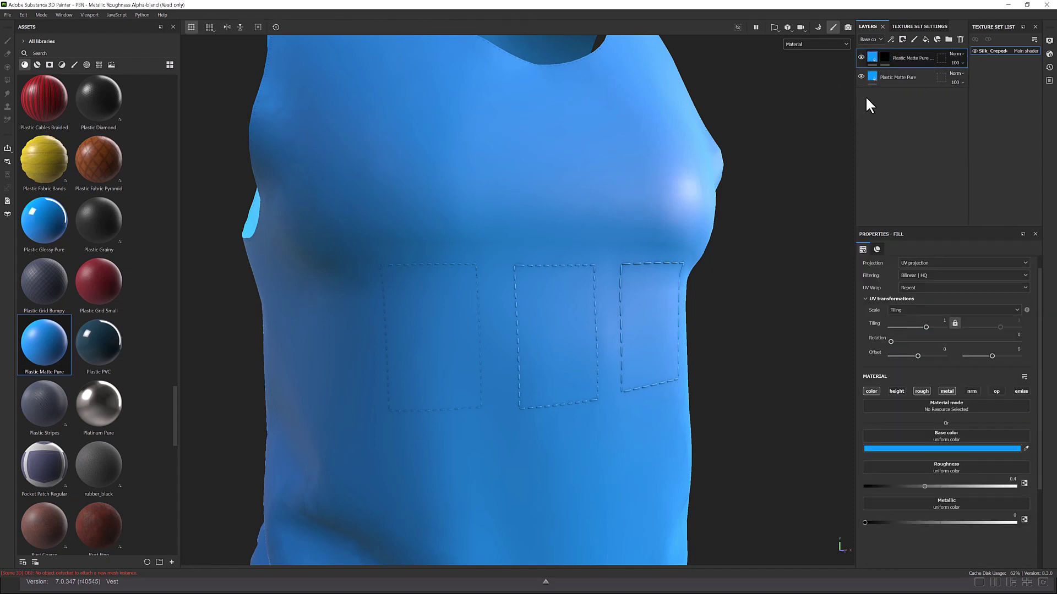
pyautogui.click(916, 448)
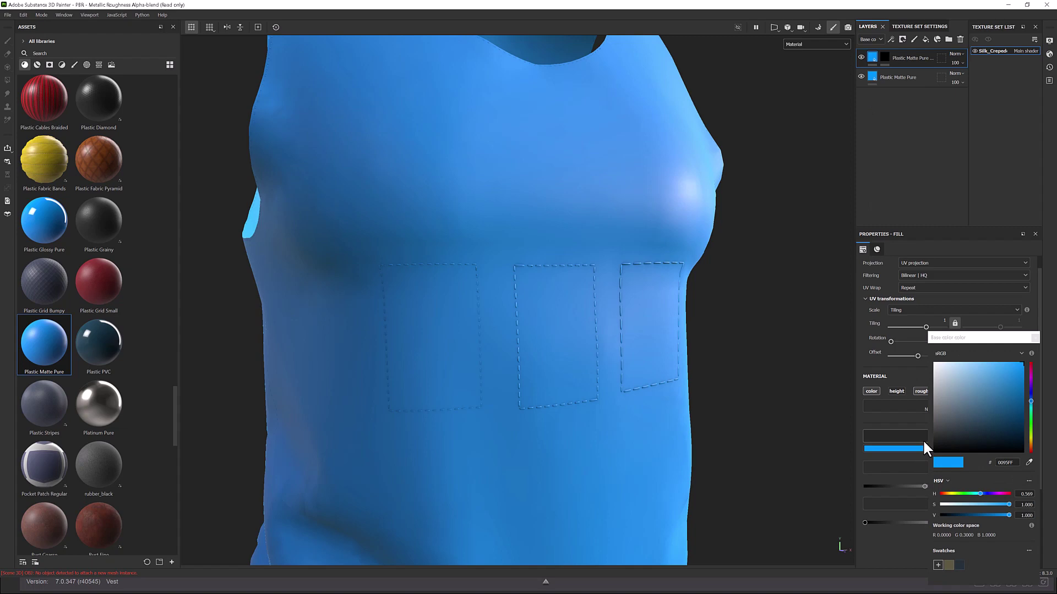
pyautogui.moveTo(935, 425); pyautogui.dragTo(993, 426)
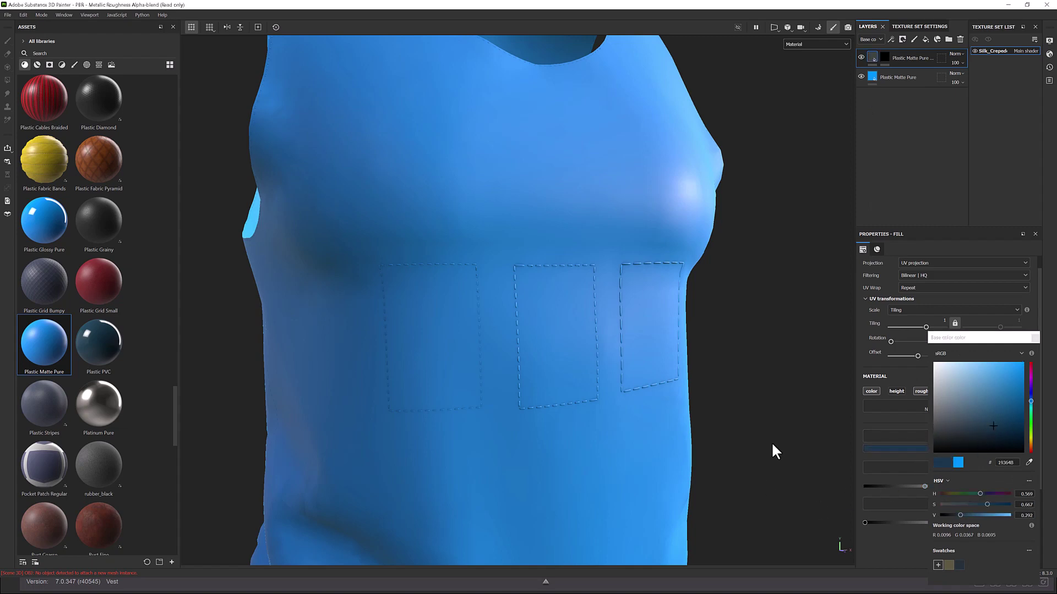
pyautogui.click(885, 53)
pyautogui.rightClick(885, 52)
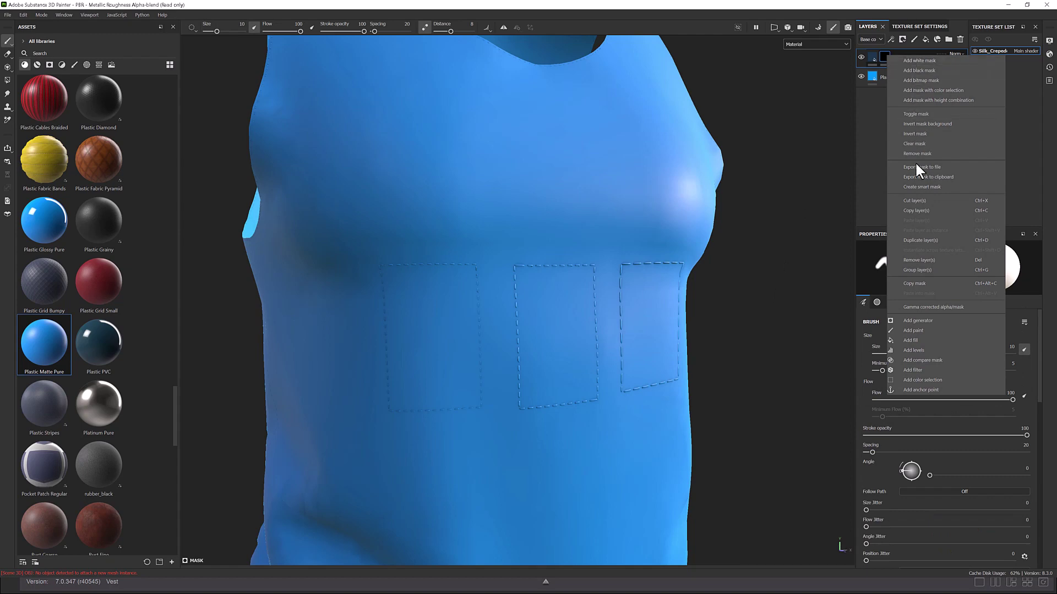
# Step: Add a Mask Editor generator to the copy layer's mask
pyautogui.click(915, 321)
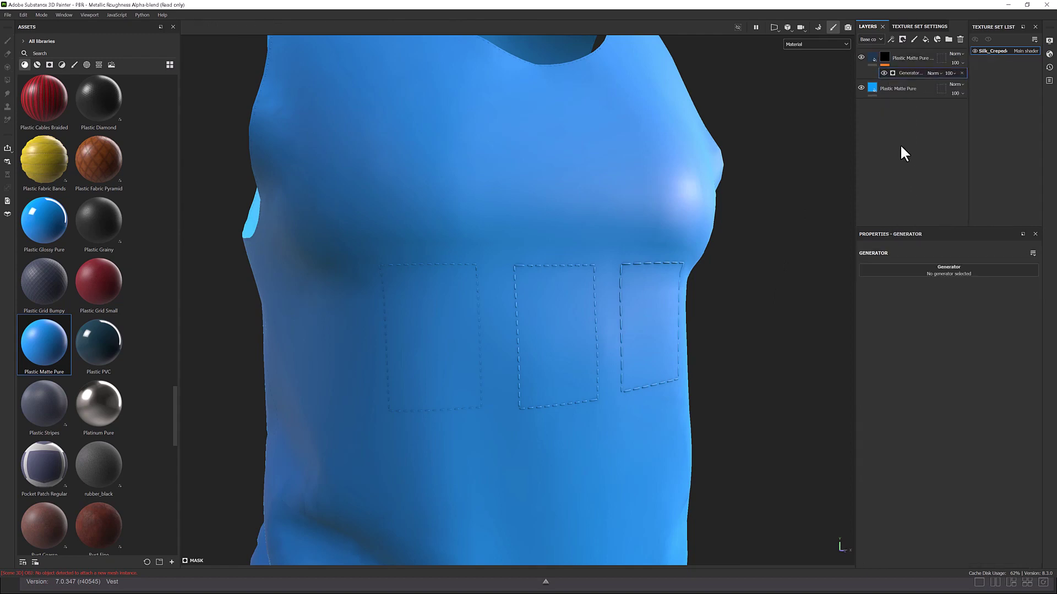
pyautogui.click(905, 270)
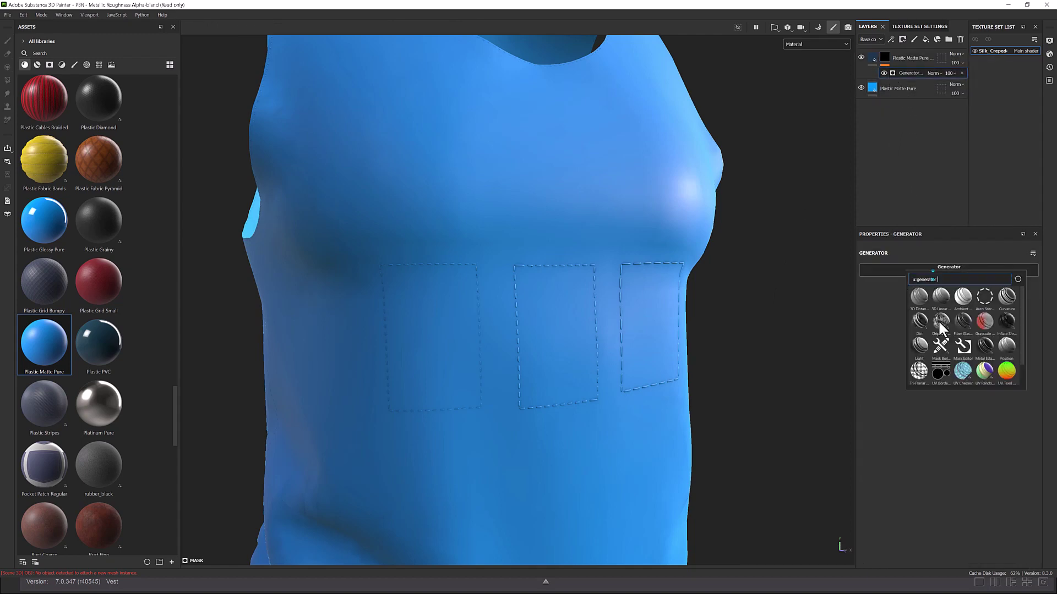
pyautogui.click(967, 345)
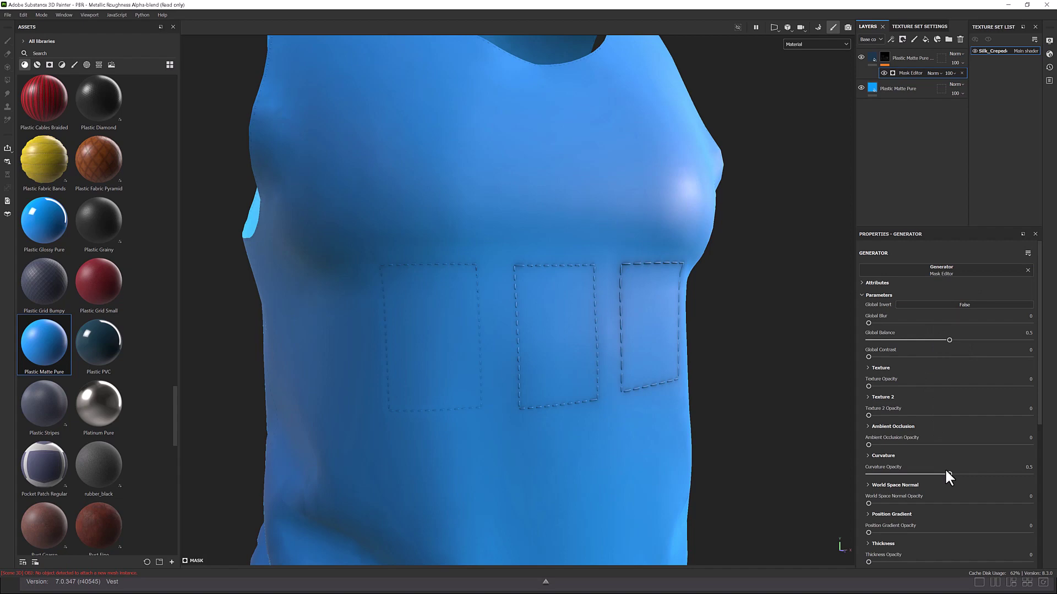
# Step: Set the generator's Thickness Opacity to 1 and set Thickness Invert to True so only the pocket stitches darken
pyautogui.scroll(-5, 915, 444)
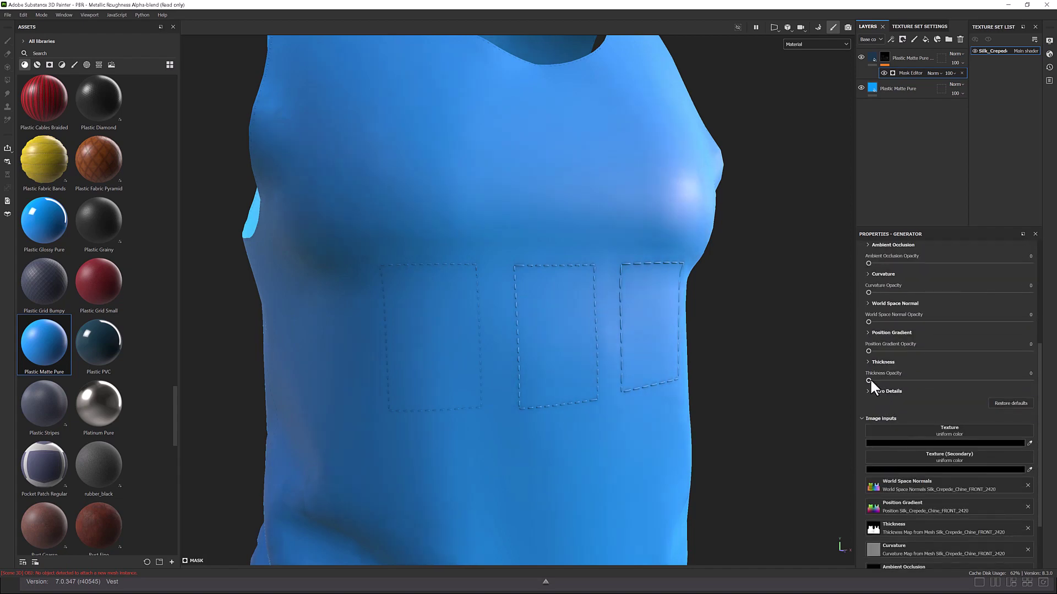
pyautogui.moveTo(868, 380); pyautogui.dragTo(1052, 380)
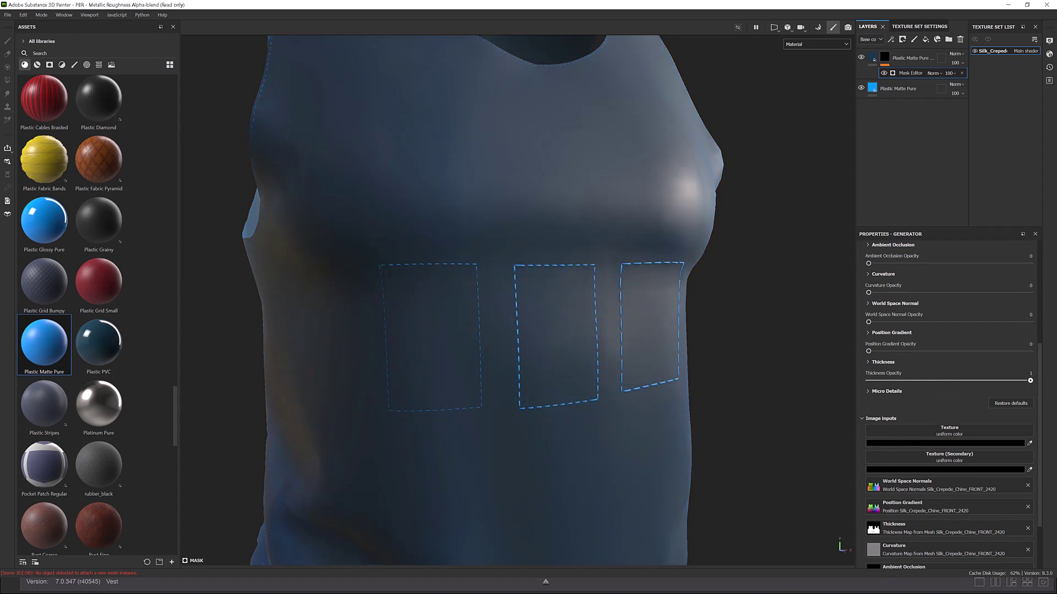
pyautogui.scroll(3, 559, 338)
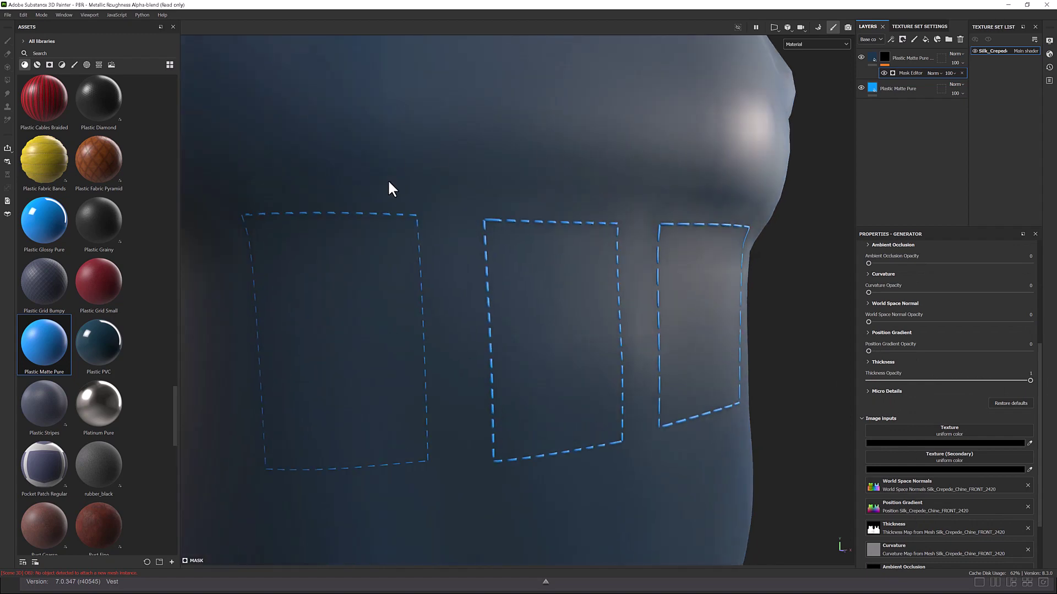
pyautogui.scroll(-3, 677, 363)
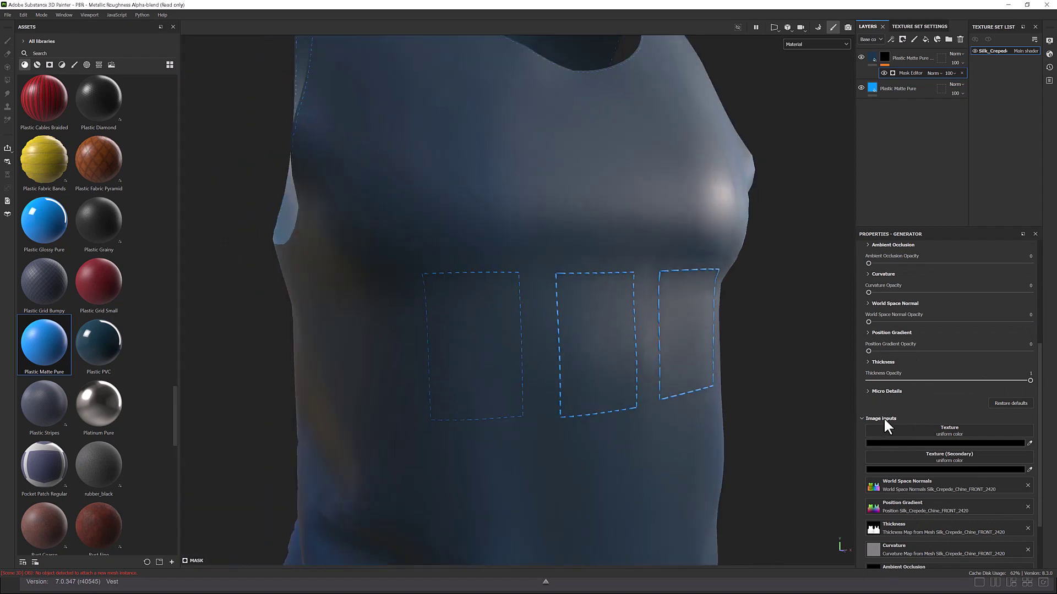
pyautogui.click(868, 361)
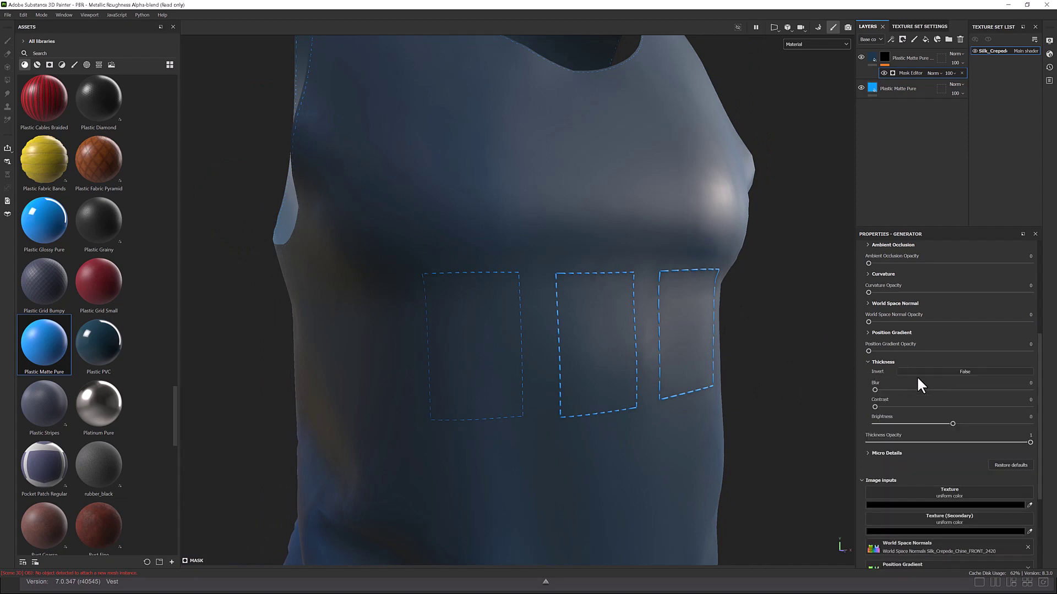
pyautogui.click(950, 371)
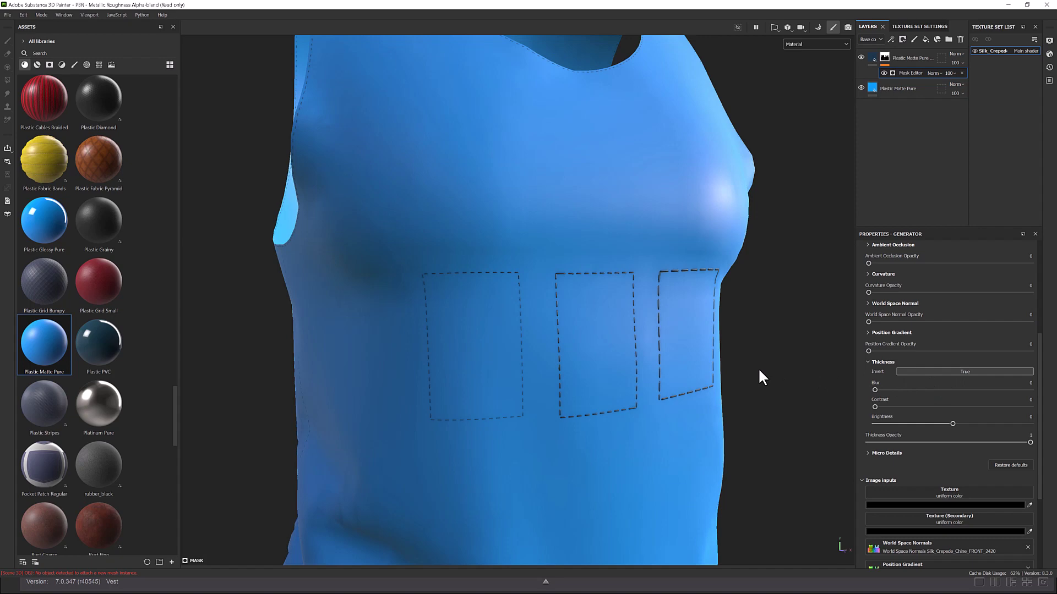
pyautogui.scroll(5, 646, 381)
pyautogui.keyDown('alt'); pyautogui.moveTo(646, 381); pyautogui.dragTo(431, 358); pyautogui.keyUp('alt')
pyautogui.scroll(-5, 430, 356)
pyautogui.keyDown('alt'); pyautogui.moveTo(483, 302); pyautogui.dragTo(482, 263); pyautogui.keyUp('alt')
pyautogui.scroll(-3, 440, 332)
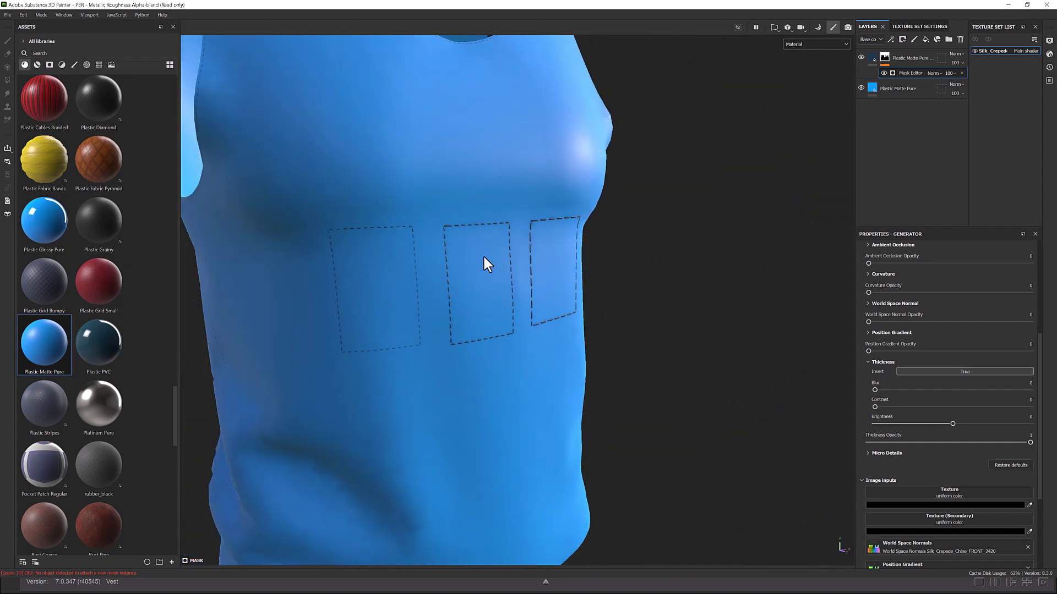
pyautogui.keyDown('alt'); pyautogui.moveTo(485, 263); pyautogui.dragTo(549, 264); pyautogui.keyUp('alt')
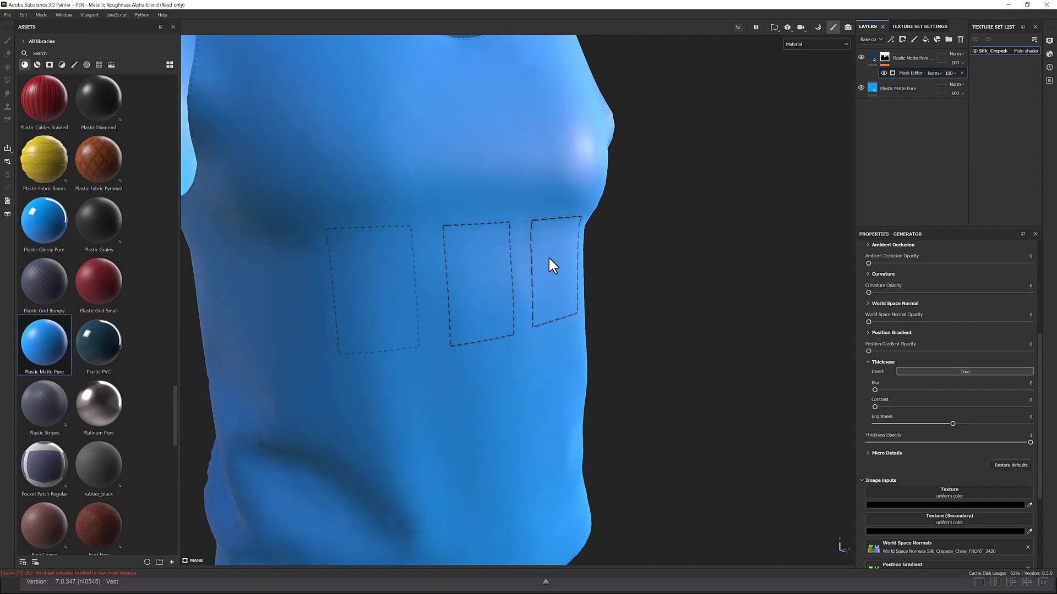
pyautogui.click(884, 56)
pyautogui.scroll(6, 433, 252)
pyautogui.scroll(-5, 467, 292)
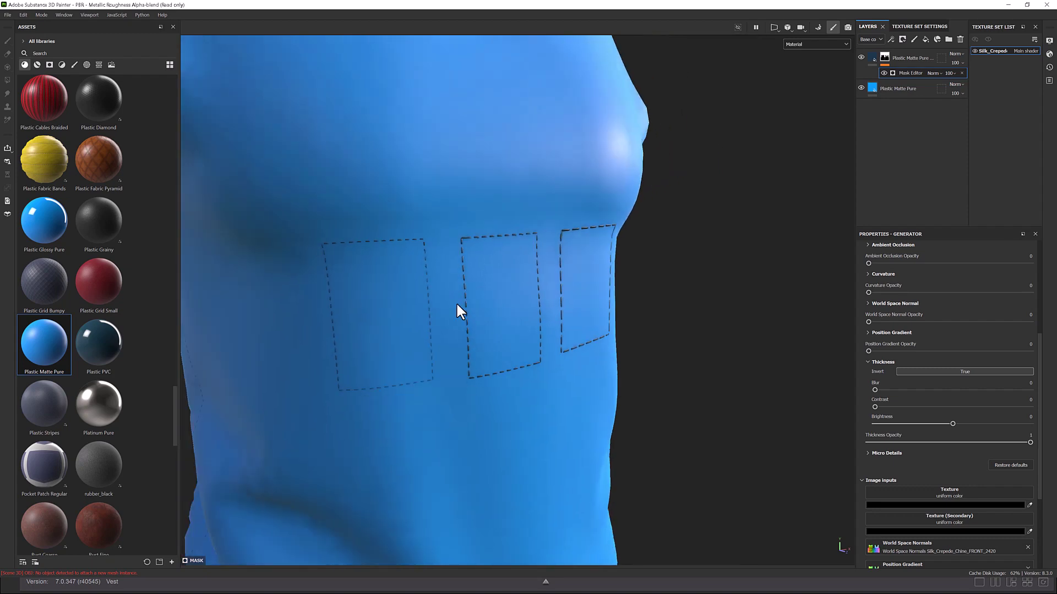
pyautogui.scroll(-3, 501, 363)
pyautogui.keyDown('alt'); pyautogui.moveTo(502, 364); pyautogui.dragTo(670, 342); pyautogui.keyUp('alt')
pyautogui.scroll(3, 342, 323)
pyautogui.scroll(6, 343, 318)
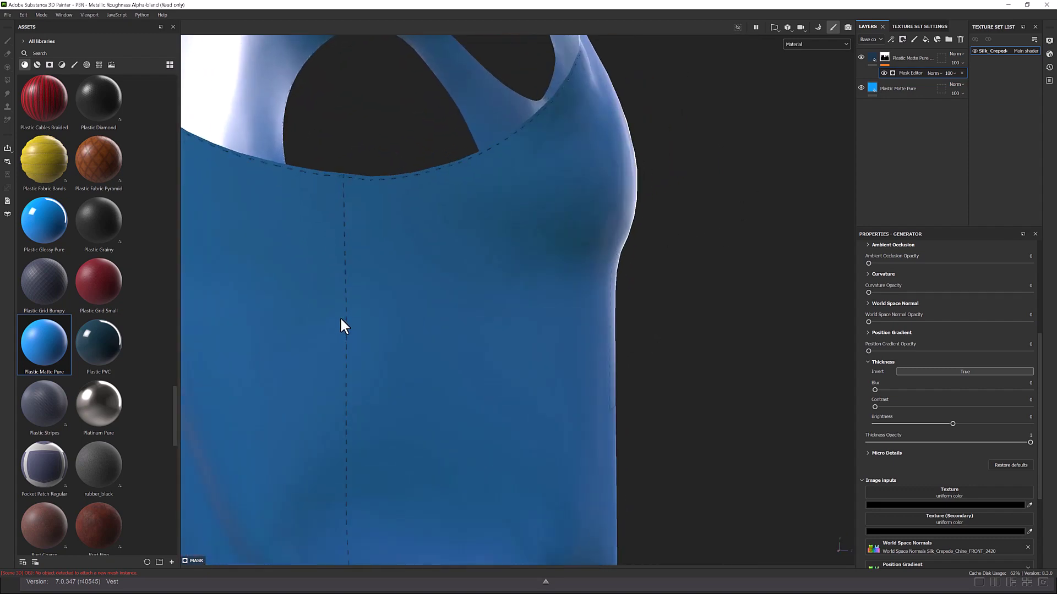
pyautogui.keyDown('alt'); pyautogui.moveTo(342, 323); pyautogui.dragTo(358, 306); pyautogui.keyUp('alt')
pyautogui.scroll(-6, 408, 290)
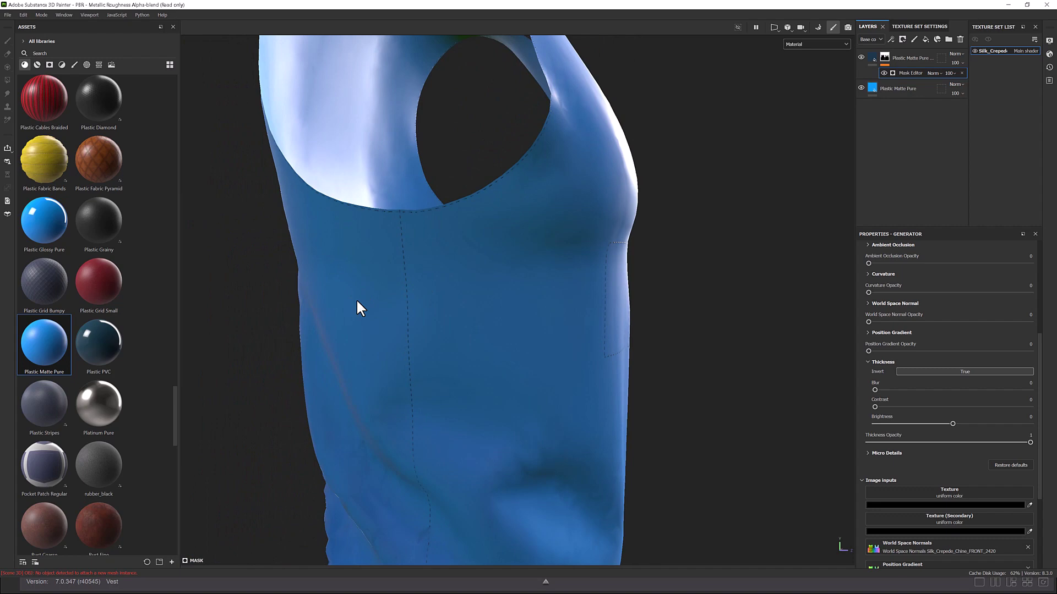
pyautogui.scroll(6, 426, 214)
pyautogui.scroll(-5, 495, 276)
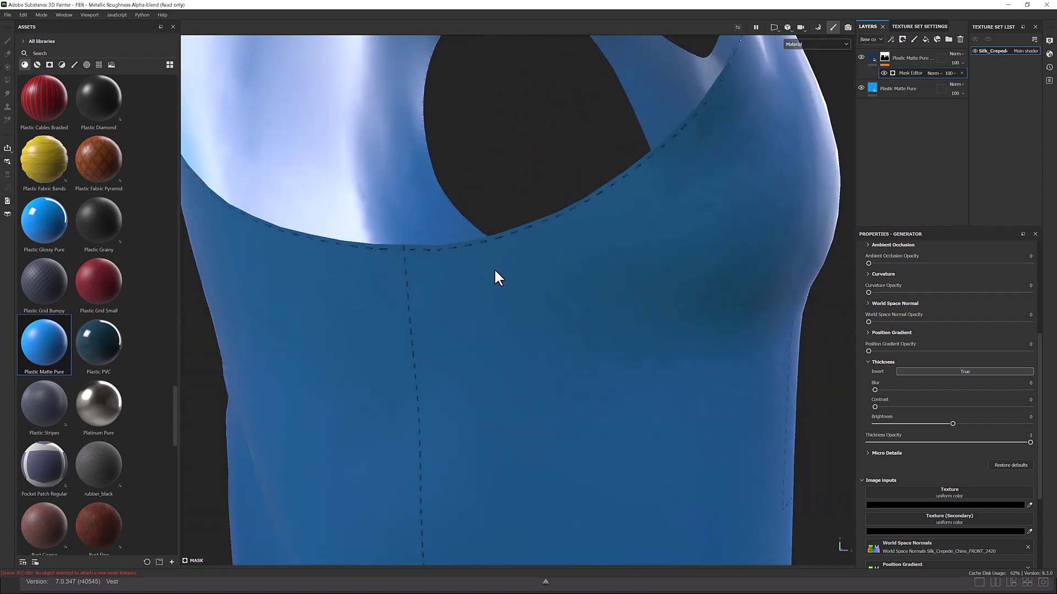
pyautogui.keyDown('alt'); pyautogui.moveTo(495, 276); pyautogui.dragTo(496, 348); pyautogui.keyUp('alt')
pyautogui.scroll(3, 298, 291)
pyautogui.scroll(4, 427, 276)
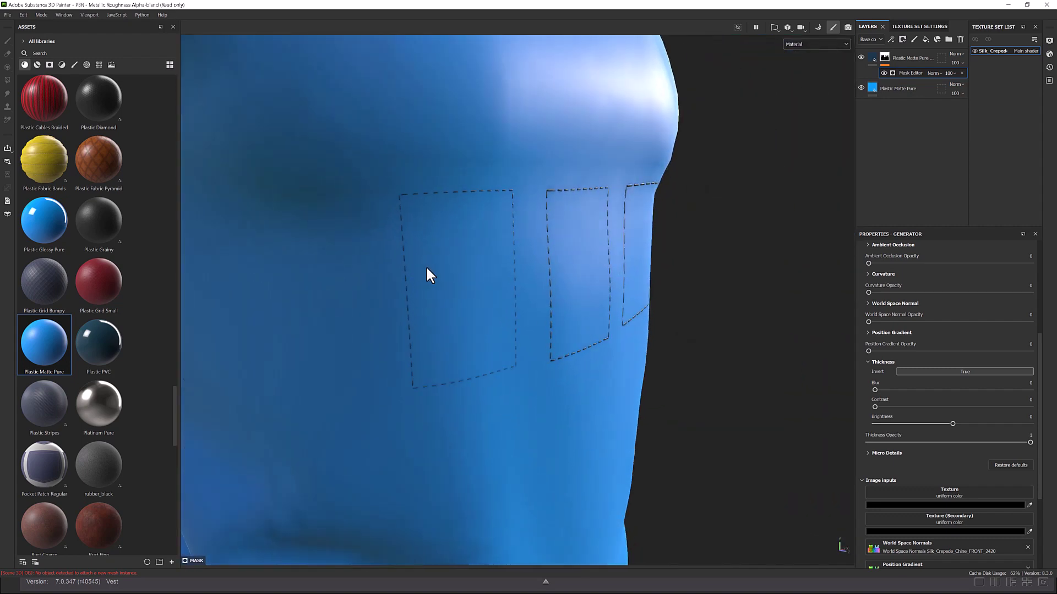
pyautogui.scroll(2, 446, 268)
pyautogui.scroll(2, 460, 200)
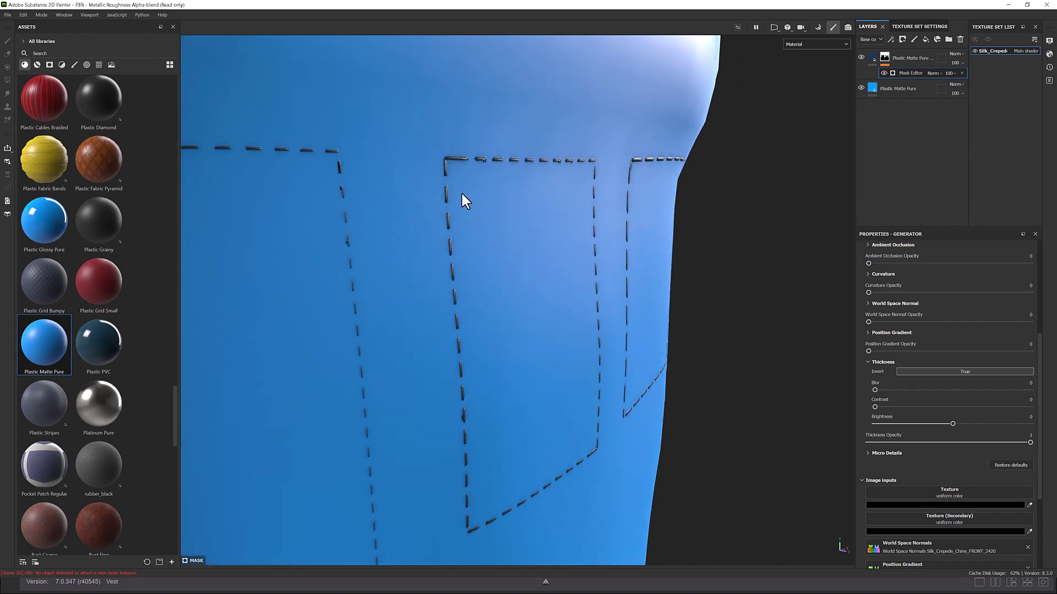
pyautogui.scroll(2, 447, 185)
pyautogui.scroll(-5, 464, 164)
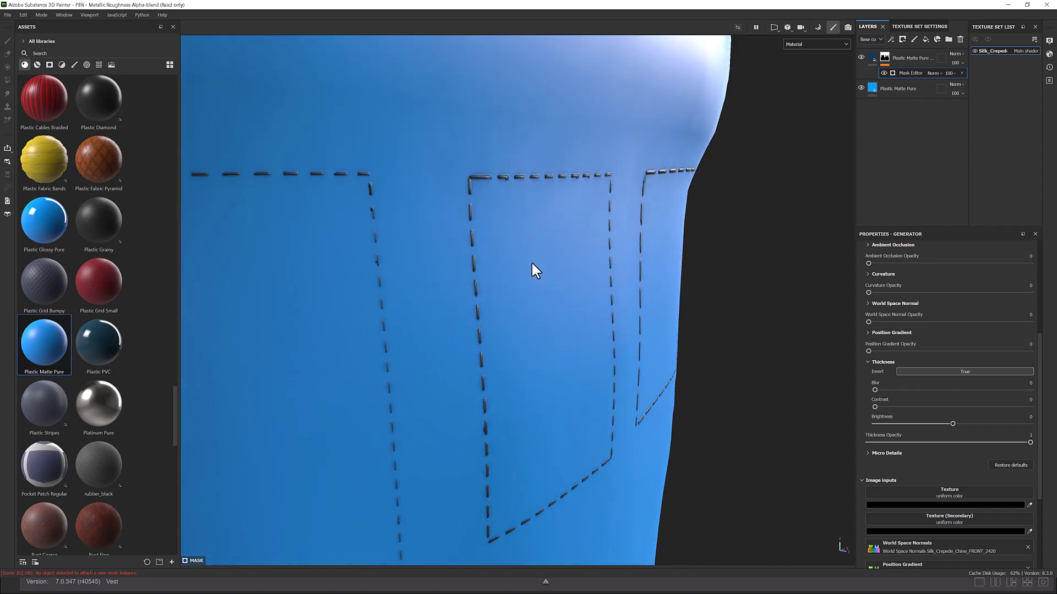
pyautogui.scroll(-2, 505, 259)
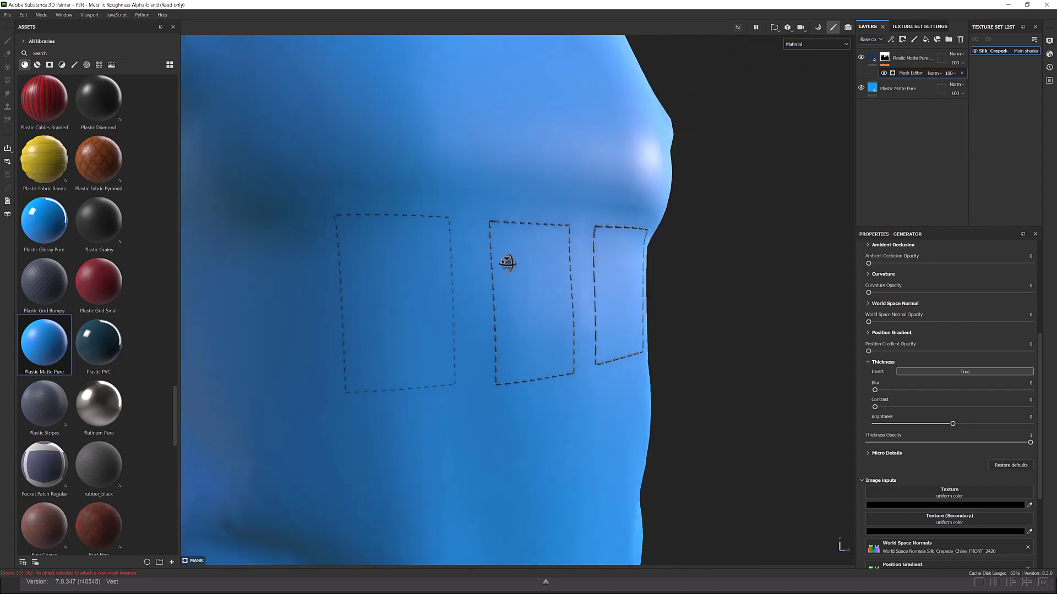
pyautogui.keyDown('alt'); pyautogui.moveTo(502, 262); pyautogui.dragTo(503, 275); pyautogui.keyUp('alt')
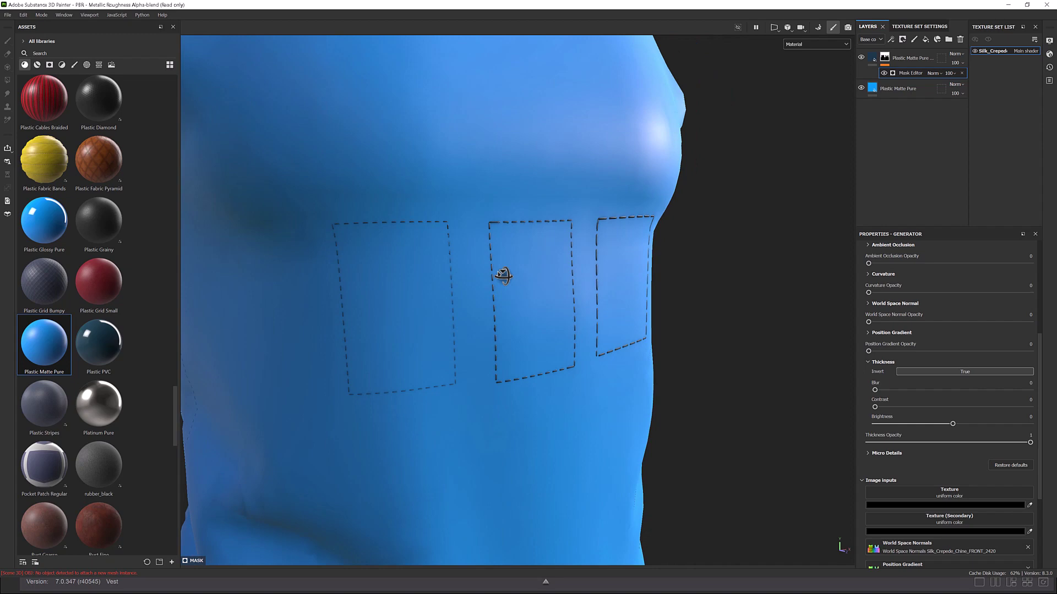